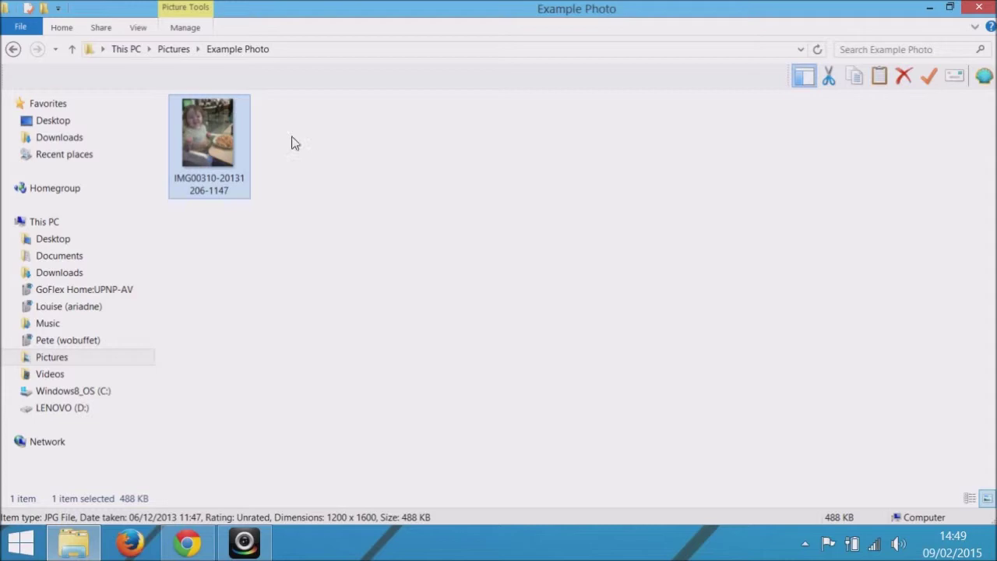
{"action": "double_click", "coordinate": [204, 137]}
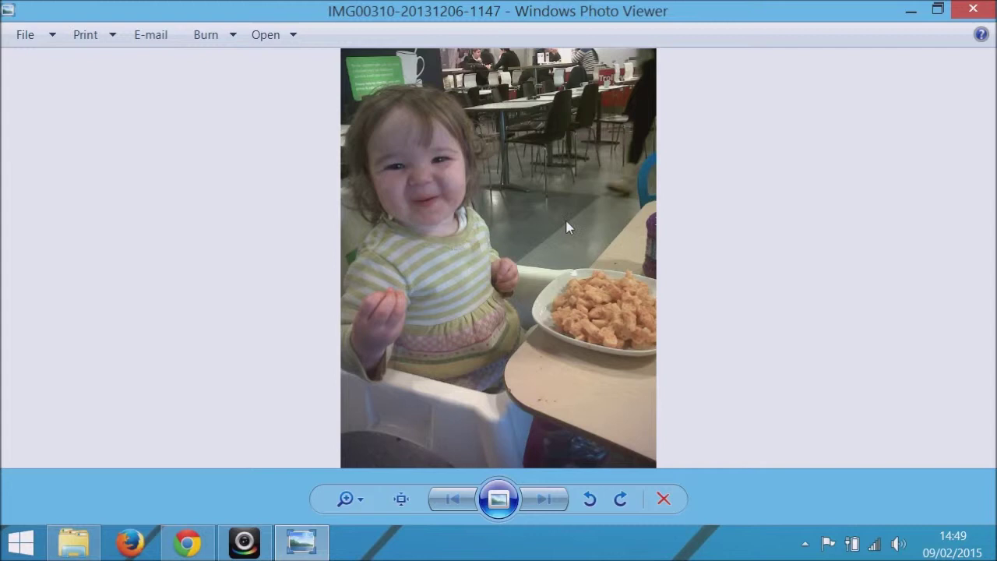
Open the toddler photo in Picasa 3 using Open With > Picasa.
{"action": "right_click", "coordinate": [516, 218]}
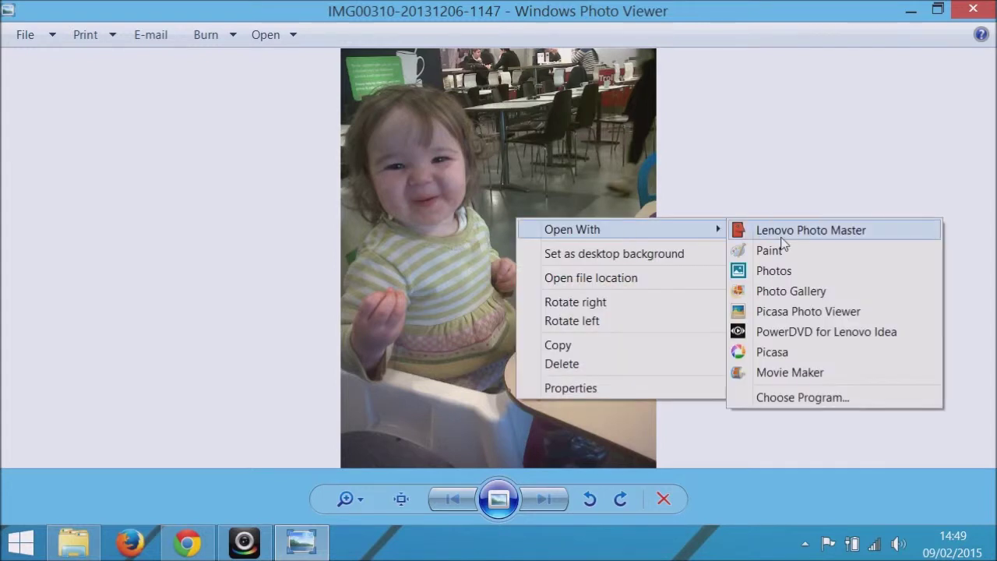
{"action": "left_click", "coordinate": [465, 220]}
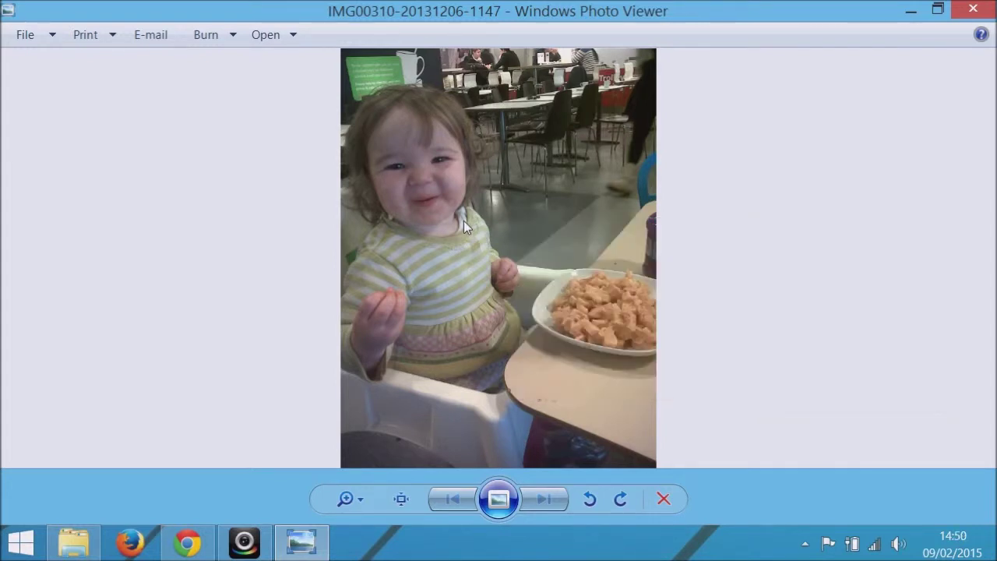
{"action": "right_click", "coordinate": [464, 220]}
{"action": "mouse_move", "coordinate": [537, 238]}
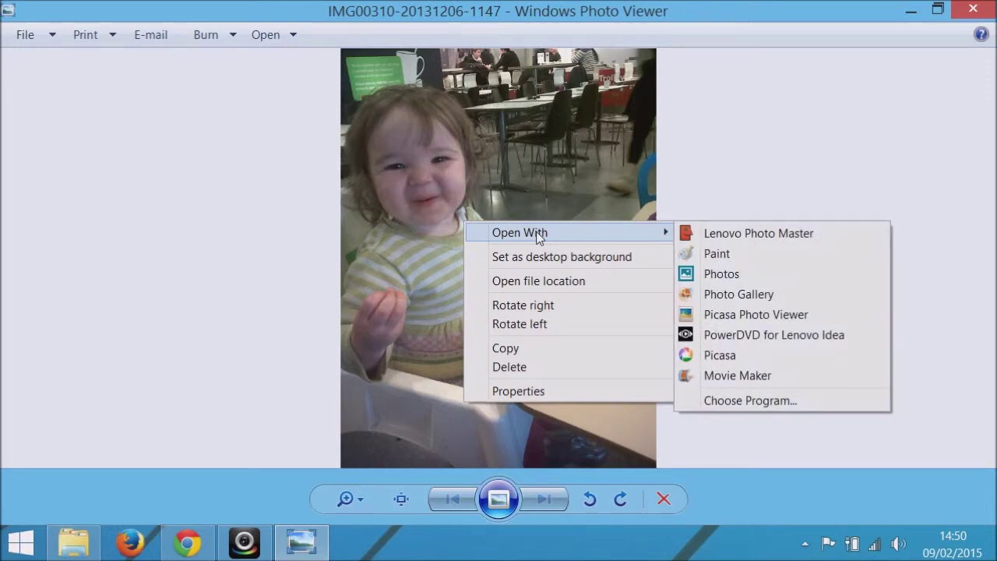
{"action": "left_click", "coordinate": [724, 355]}
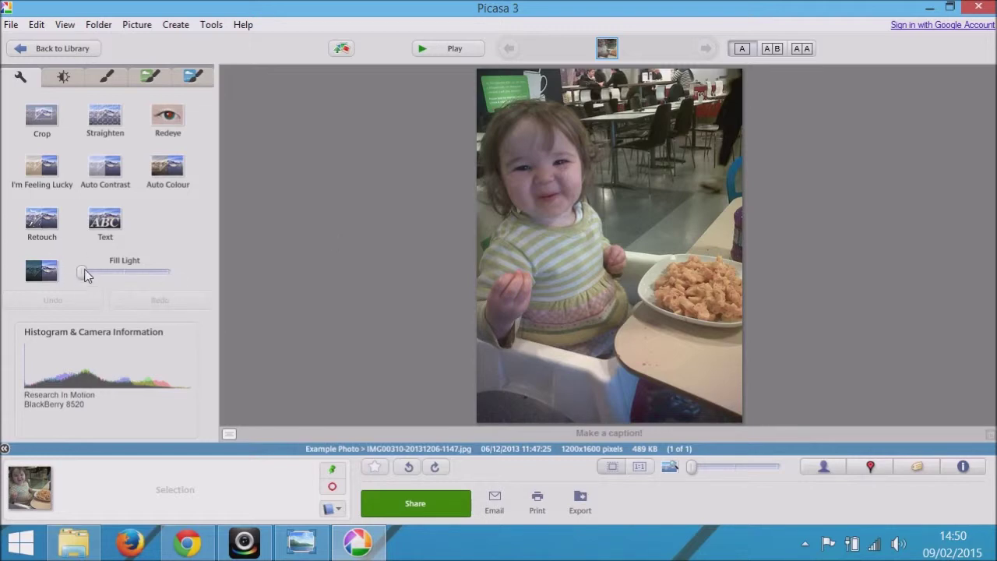
{"action": "mouse_move", "coordinate": [82, 274]}
{"action": "left_mouse_down"}
{"action": "mouse_move", "coordinate": [117, 273]}
{"action": "mouse_move", "coordinate": [60, 273]}
{"action": "left_mouse_up"}
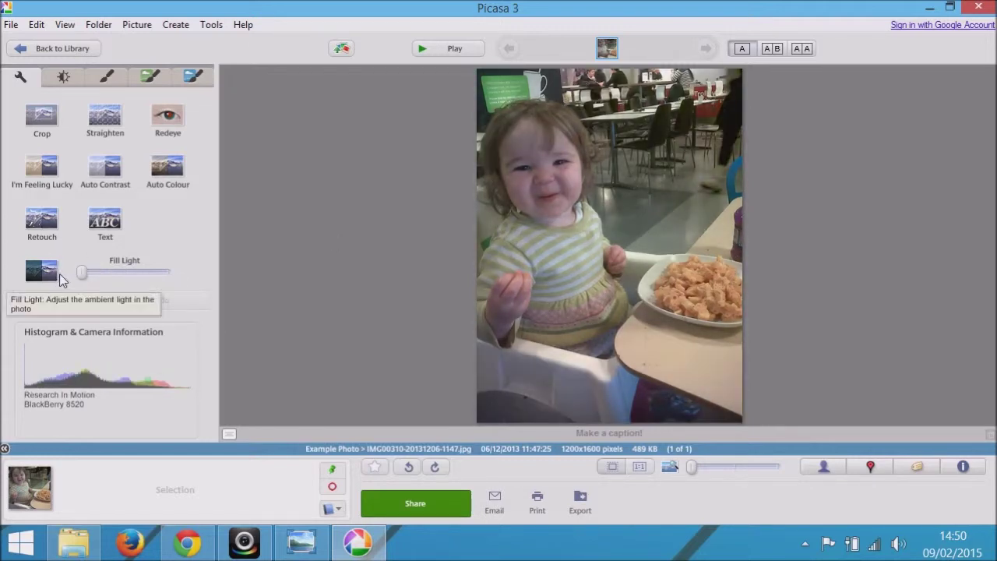
{"action": "left_click", "coordinate": [108, 76]}
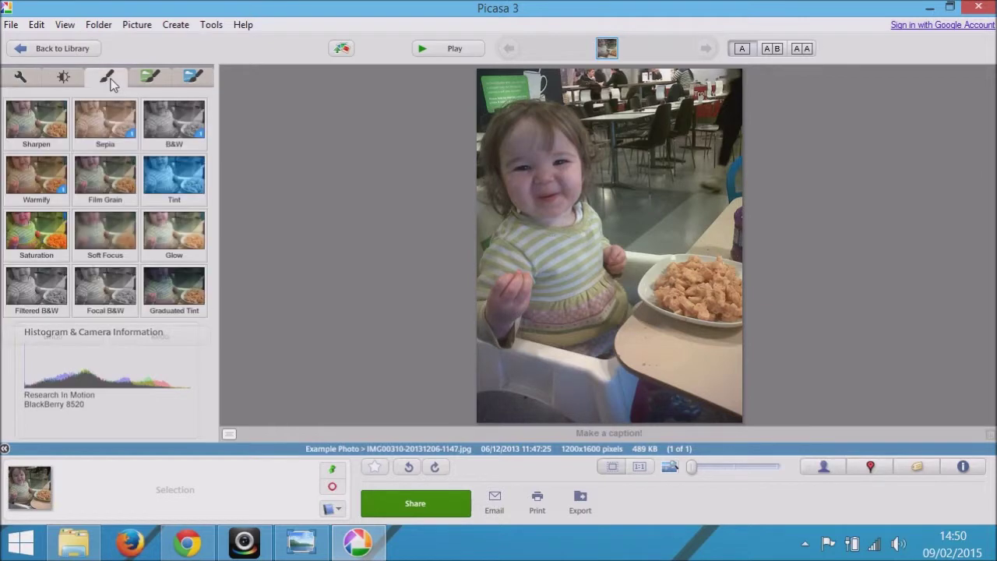
{"action": "left_click", "coordinate": [172, 124]}
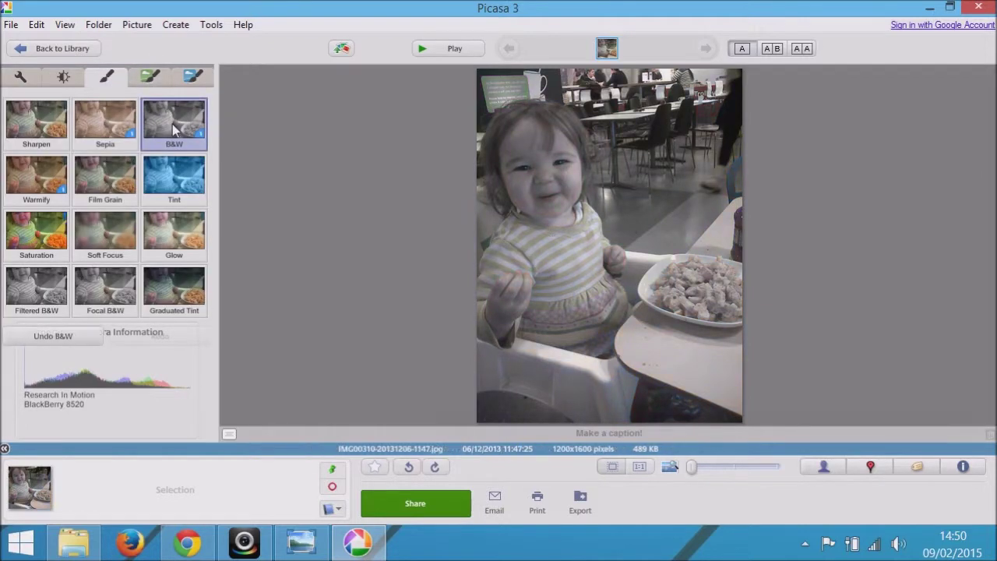
{"action": "left_click", "coordinate": [66, 342]}
{"action": "left_click", "coordinate": [20, 77]}
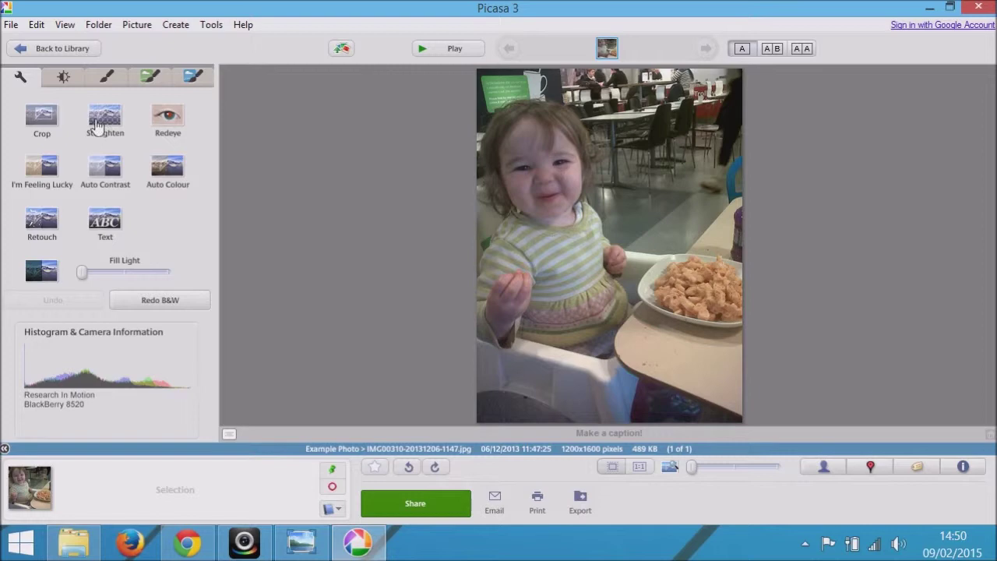
Crop from the third suggested framing, trimming top and right edges to 1105x1476 pixels.
{"action": "left_click", "coordinate": [45, 117]}
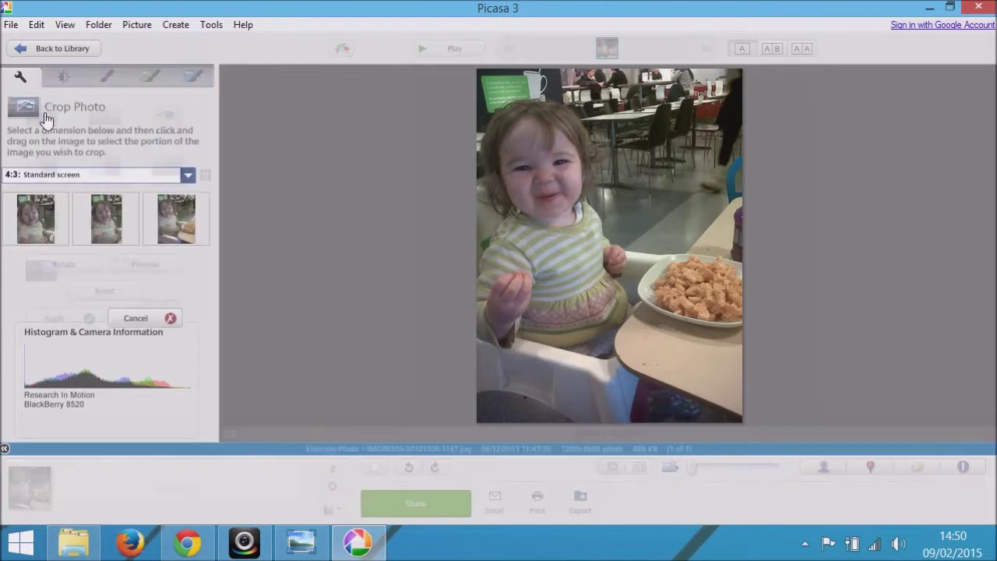
{"action": "left_click", "coordinate": [179, 217]}
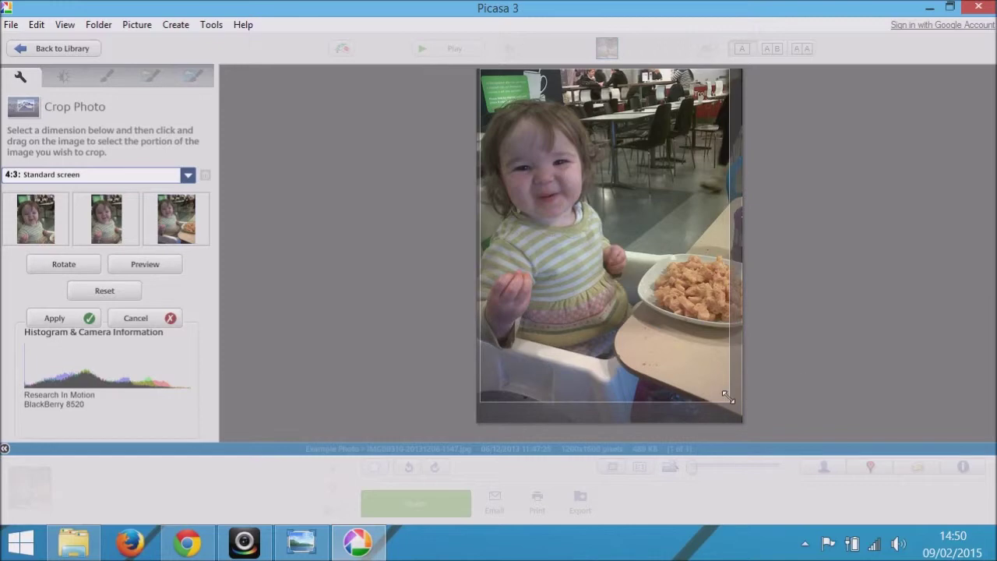
{"action": "left_click_drag", "start_coordinate": [717, 396], "coordinate": [767, 461]}
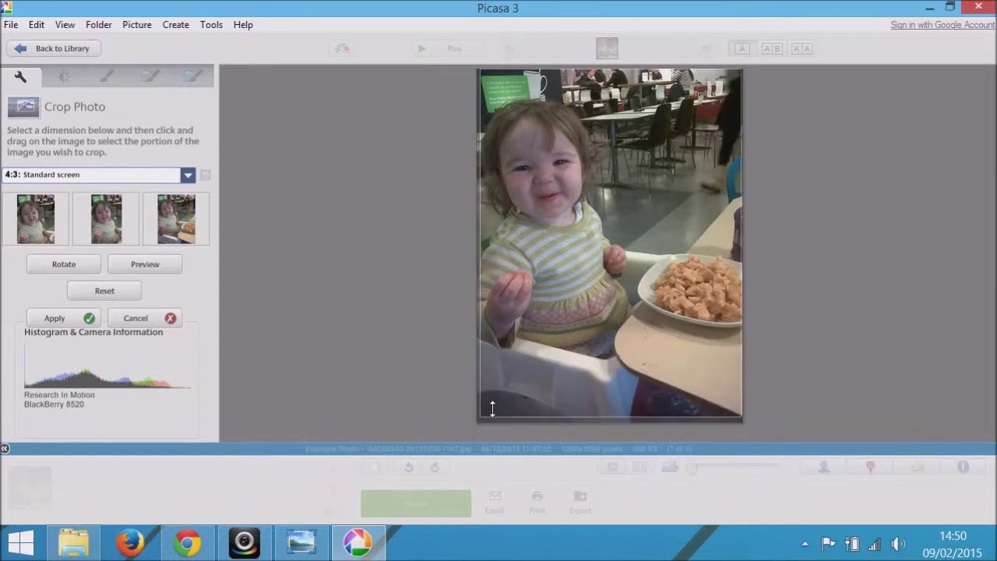
{"action": "left_click_drag", "start_coordinate": [480, 411], "coordinate": [407, 461]}
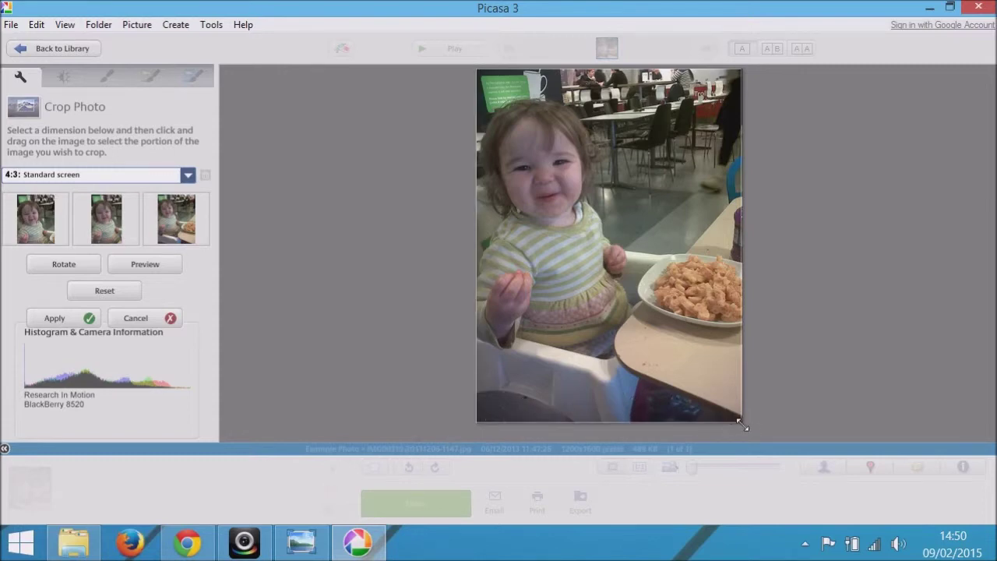
{"action": "left_click_drag", "start_coordinate": [735, 417], "coordinate": [674, 352]}
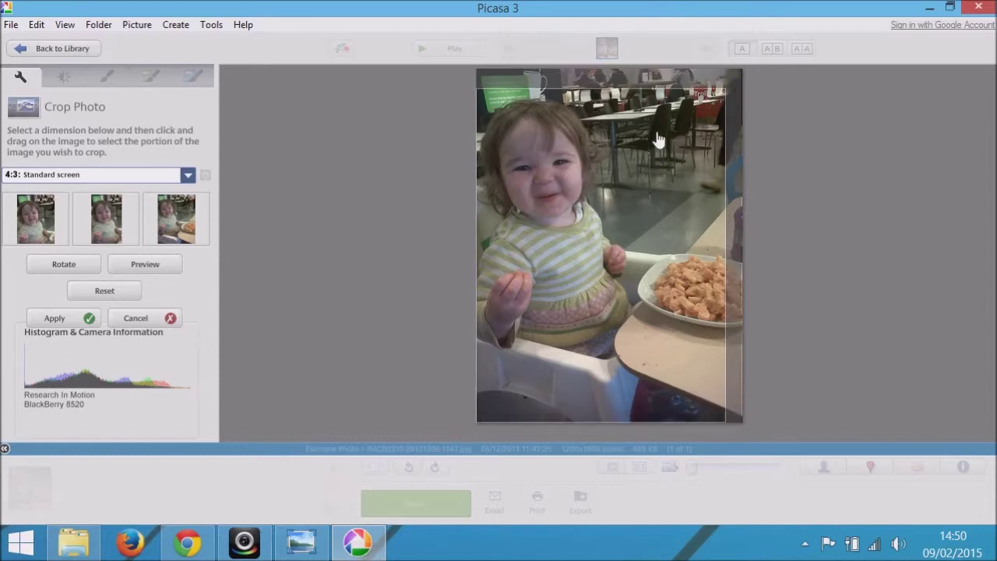
{"action": "left_click_drag", "start_coordinate": [718, 92], "coordinate": [722, 94]}
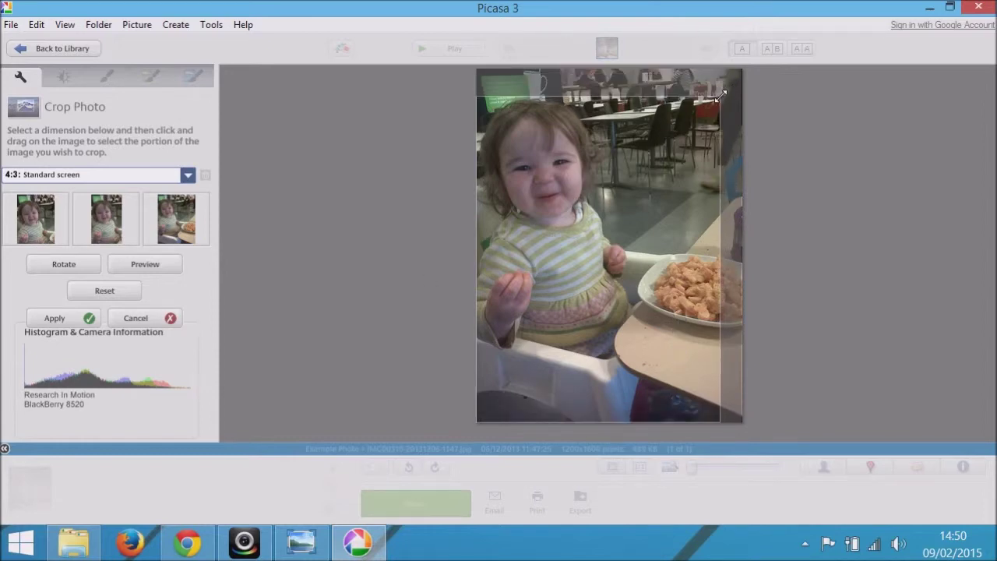
{"action": "left_click", "coordinate": [48, 321]}
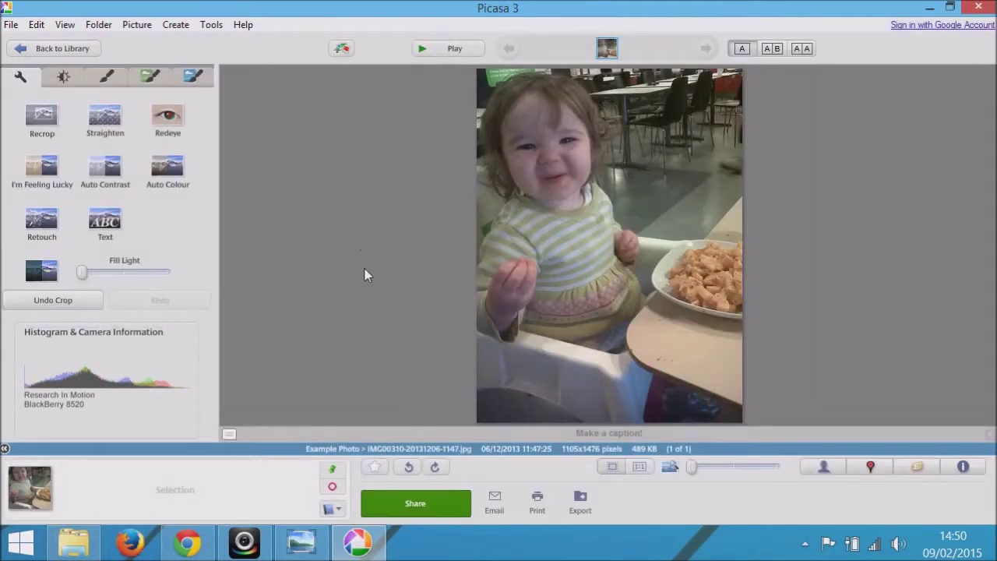
Save the cropped photo to disk and switch to Chrome's Picasa 3.9 download page.
{"action": "left_click", "coordinate": [20, 28]}
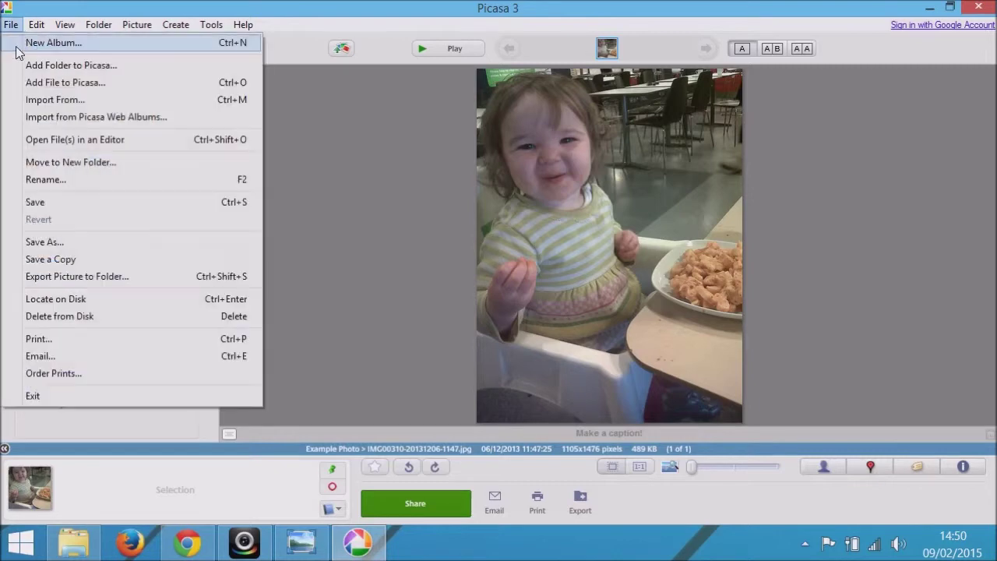
{"action": "left_click", "coordinate": [60, 202]}
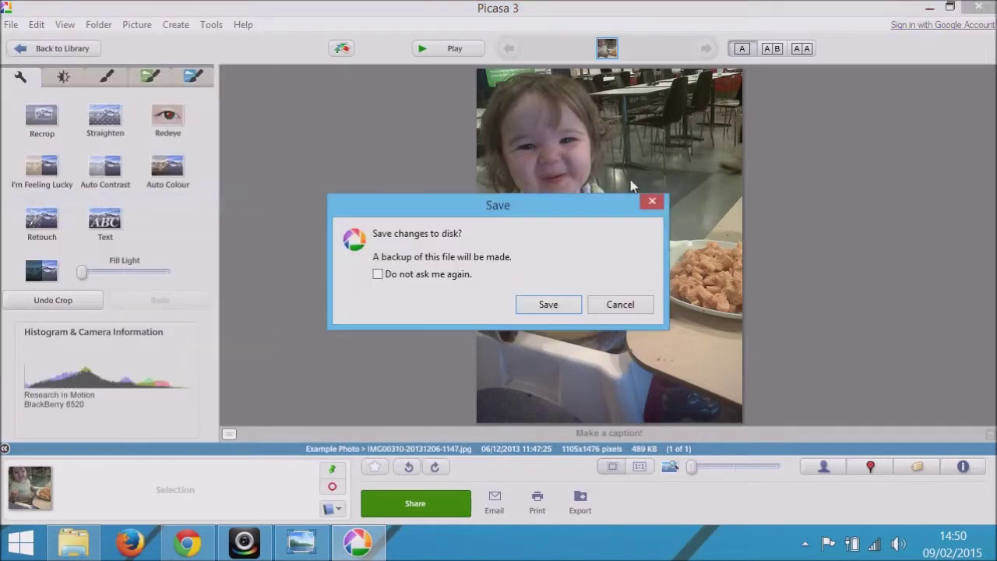
{"action": "left_click", "coordinate": [549, 304]}
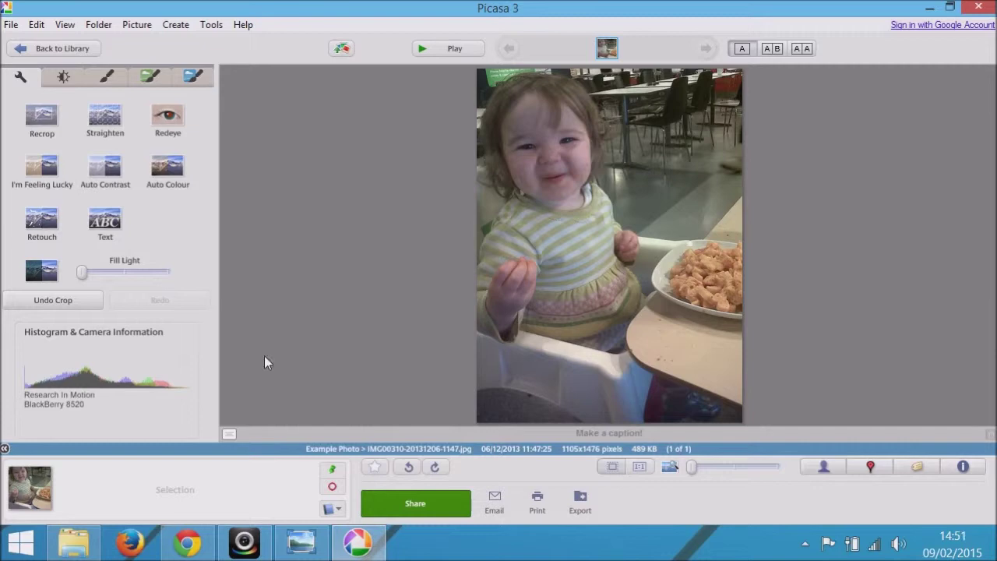
{"action": "left_click", "coordinate": [188, 546]}
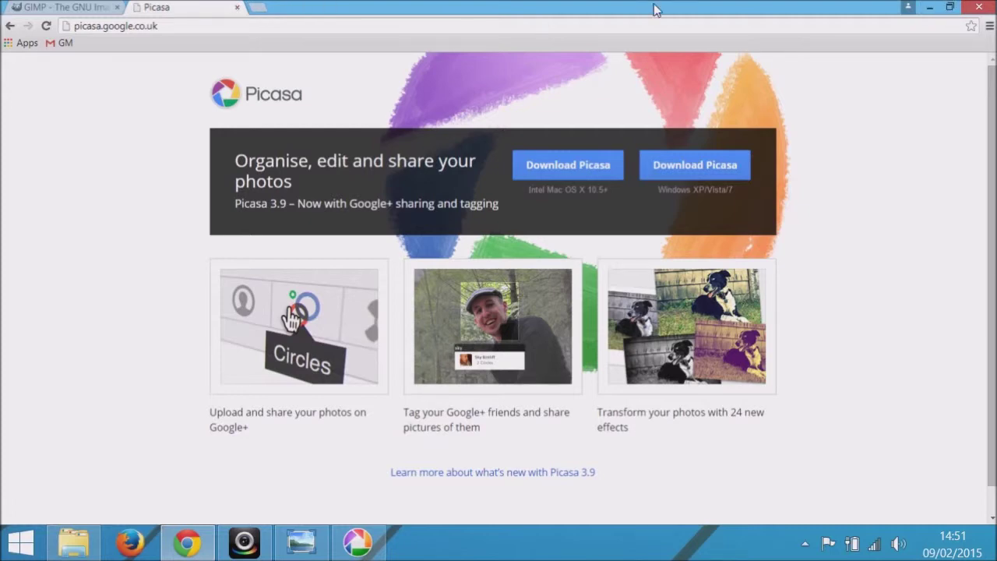
Minimize Chrome to bring Picasa 3 with the cropped 1105x1476 photo forward.
{"action": "left_click", "coordinate": [932, 10]}
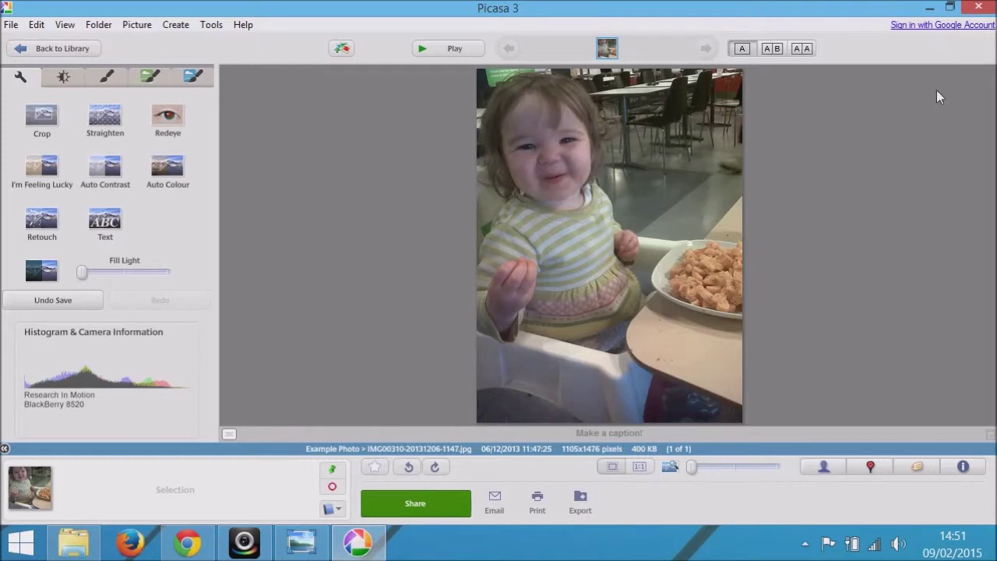
Return to the Picasa library and confirm in File Explorer the photo is 1105 x 1476, 399 KB.
{"action": "left_click", "coordinate": [984, 9]}
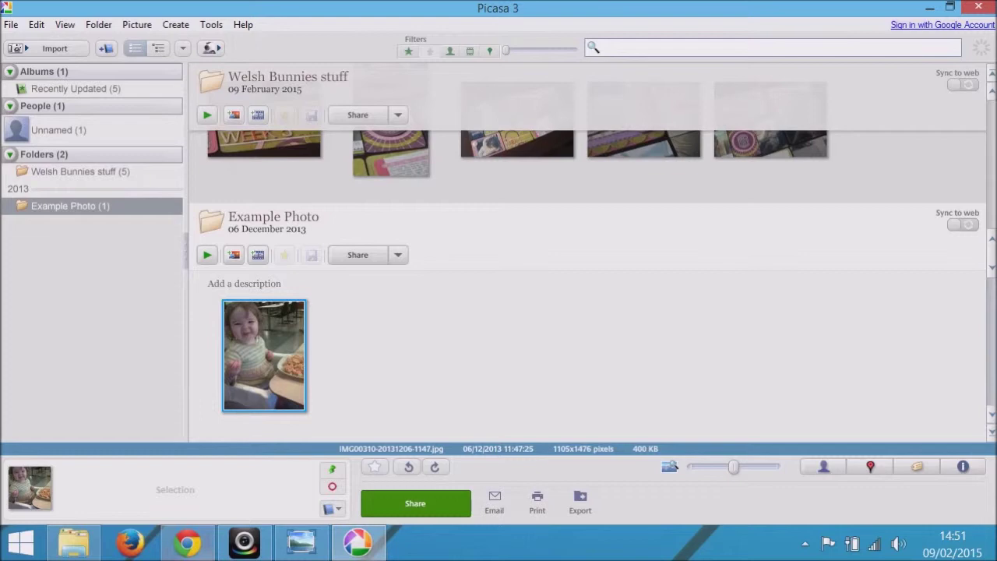
{"action": "left_click", "coordinate": [74, 544]}
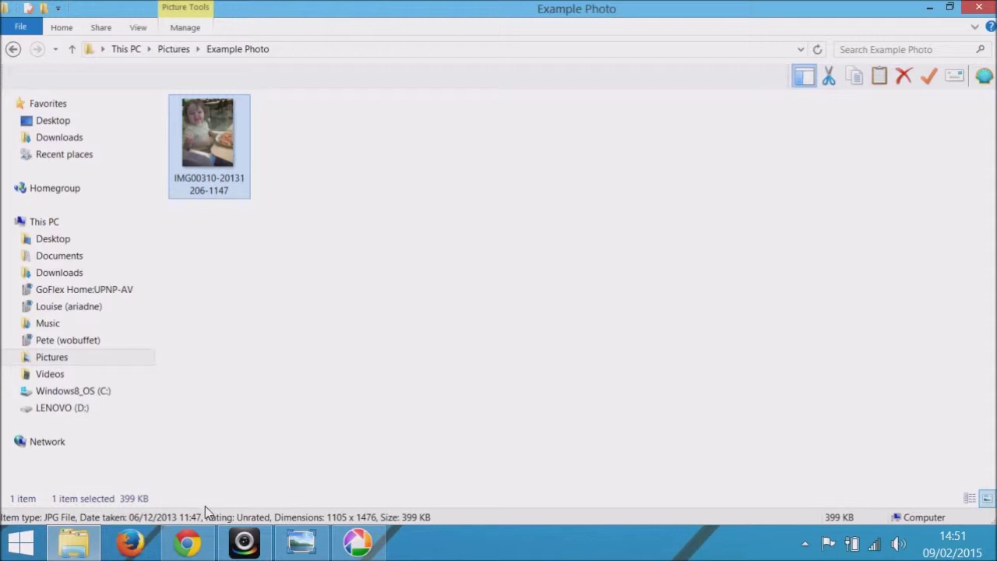
{"action": "left_click", "coordinate": [187, 544]}
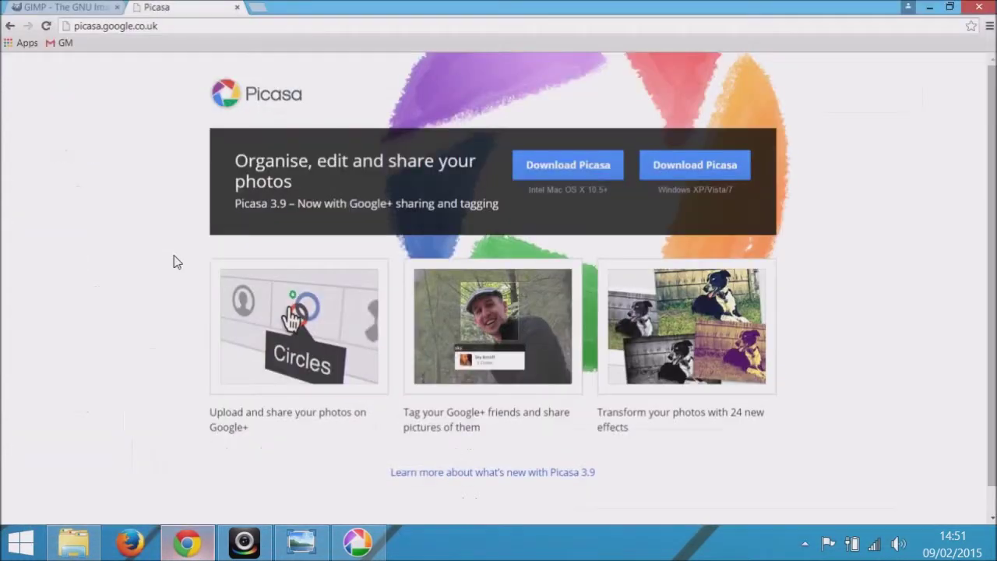
{"action": "left_click", "coordinate": [239, 6]}
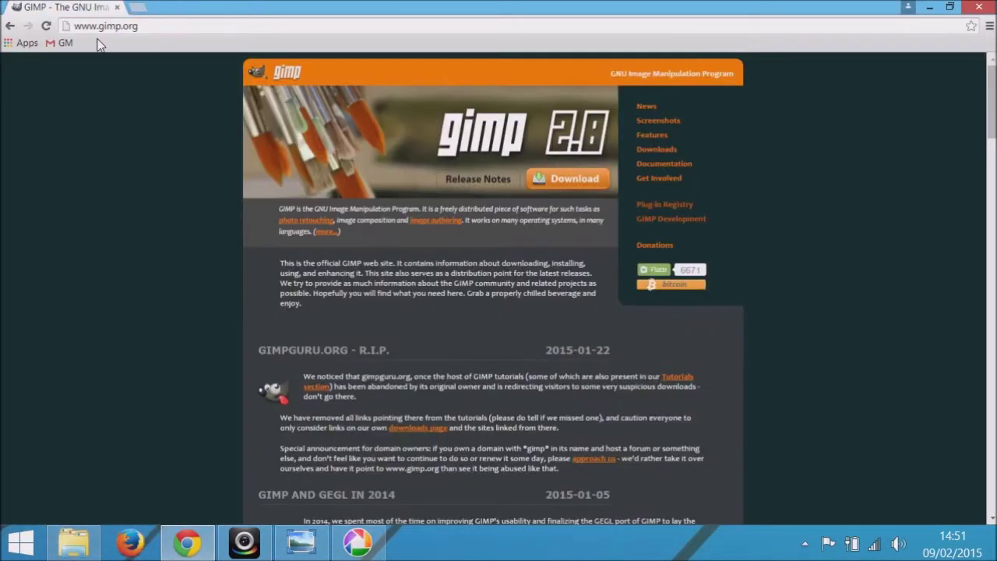
{"action": "left_click", "coordinate": [149, 27]}
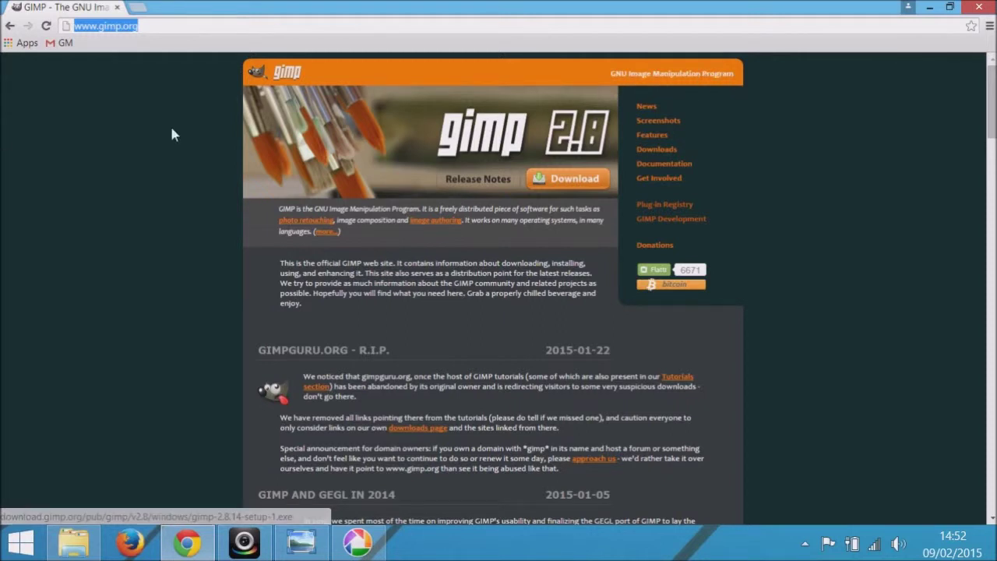
{"action": "left_click", "coordinate": [178, 28]}
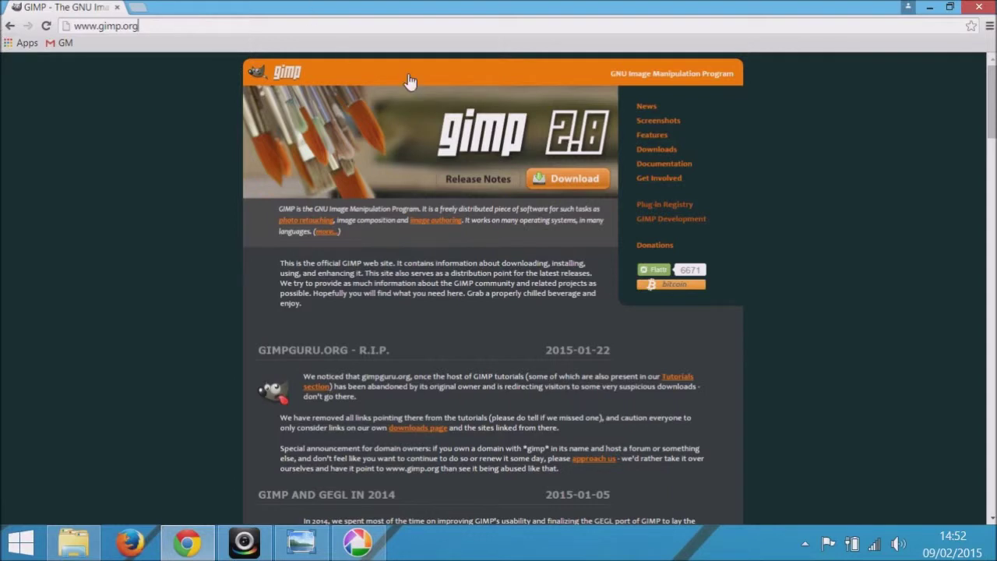
{"action": "left_click", "coordinate": [575, 180]}
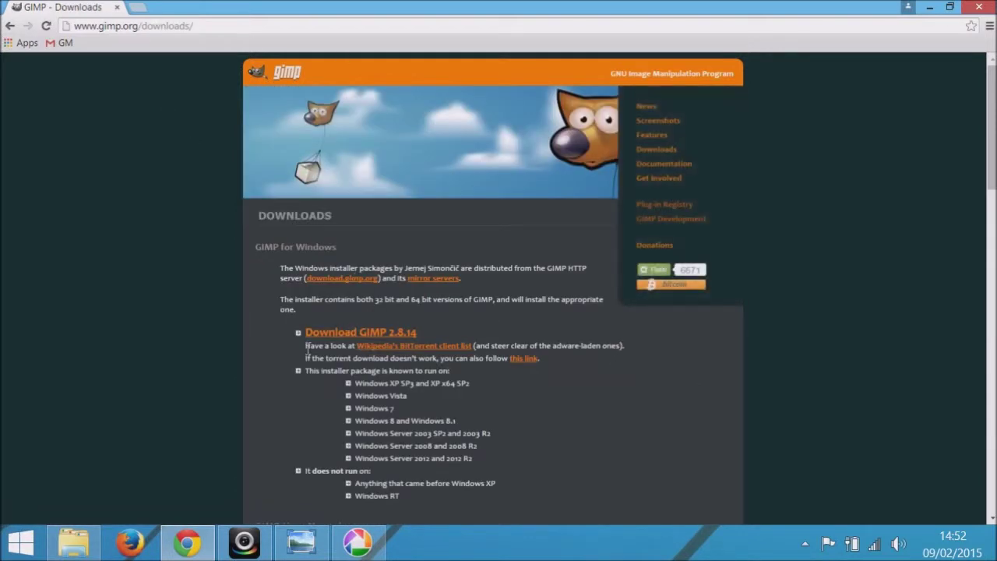
Highlight the Download GIMP 2.8.14 link and the alternative download link.
{"action": "left_click_drag", "start_coordinate": [438, 329], "coordinate": [218, 336]}
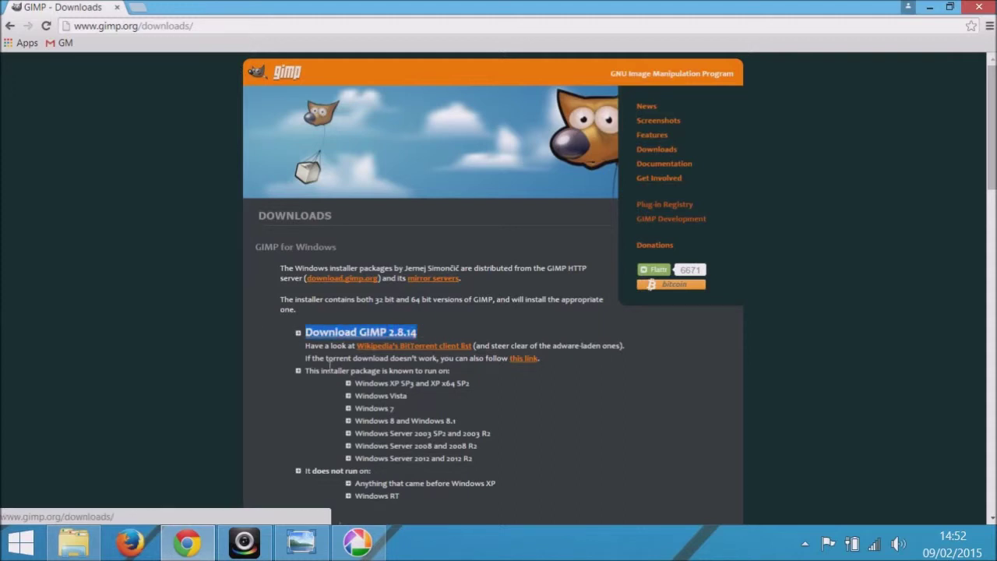
{"action": "left_click", "coordinate": [554, 374]}
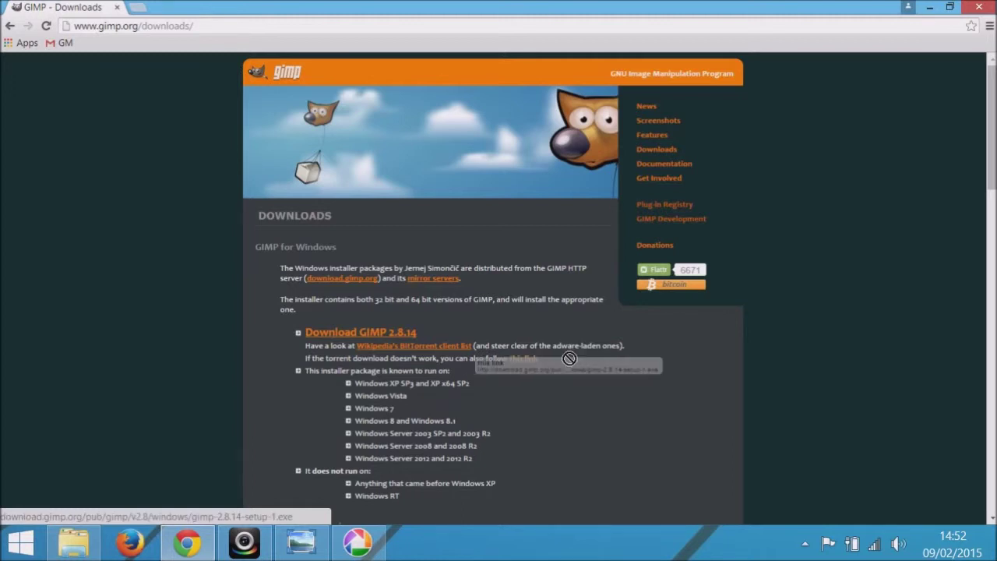
{"action": "left_click_drag", "start_coordinate": [508, 358], "coordinate": [558, 359]}
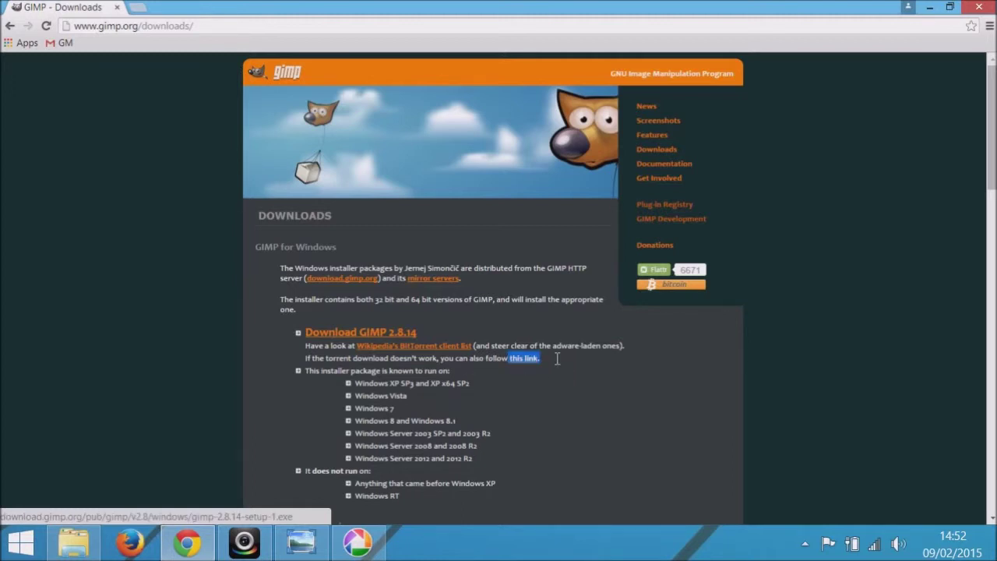
{"action": "left_click", "coordinate": [566, 397]}
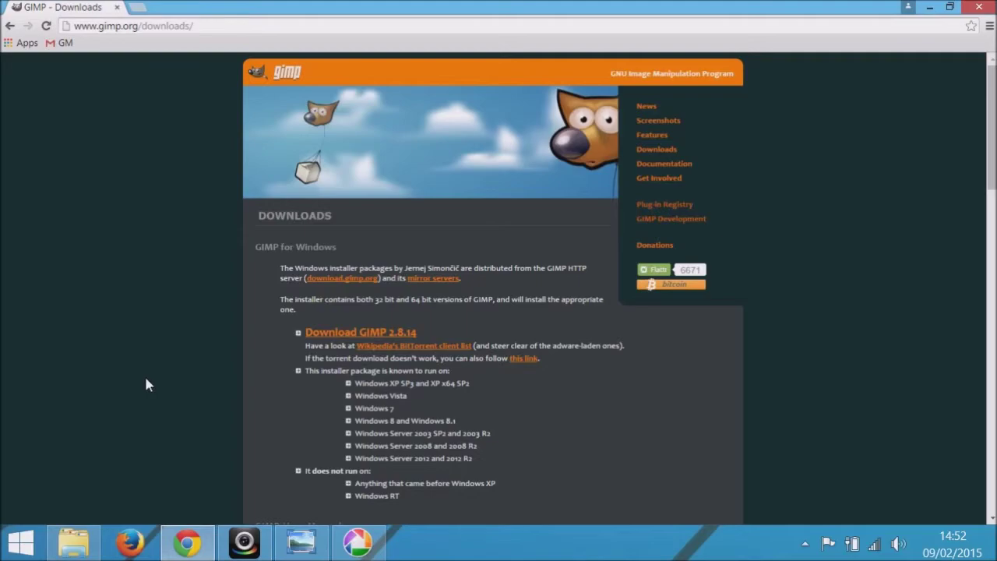
In the Example Photo folder, check the toddler photo's Open with options without choosing one.
{"action": "left_click", "coordinate": [73, 543]}
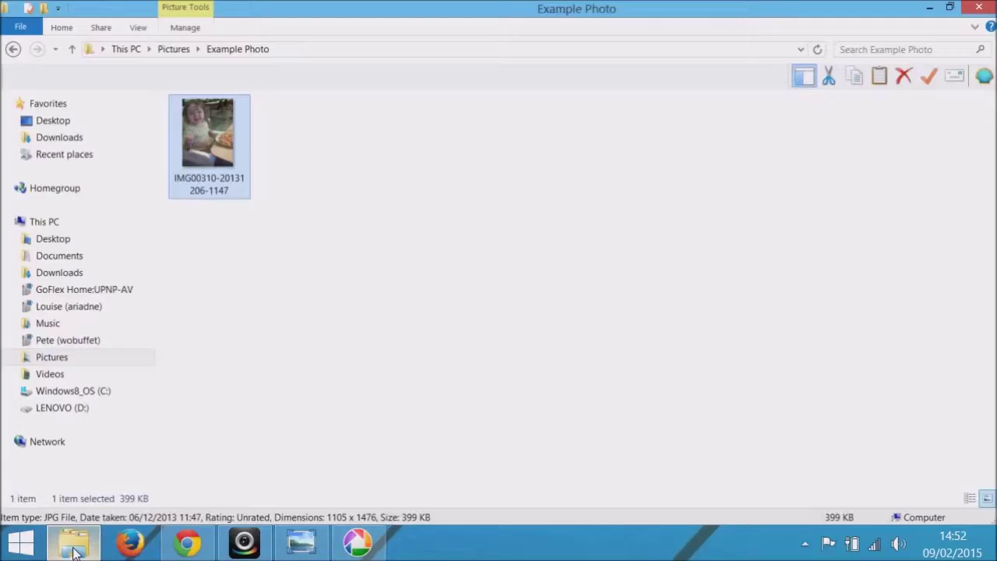
{"action": "right_click", "coordinate": [202, 124]}
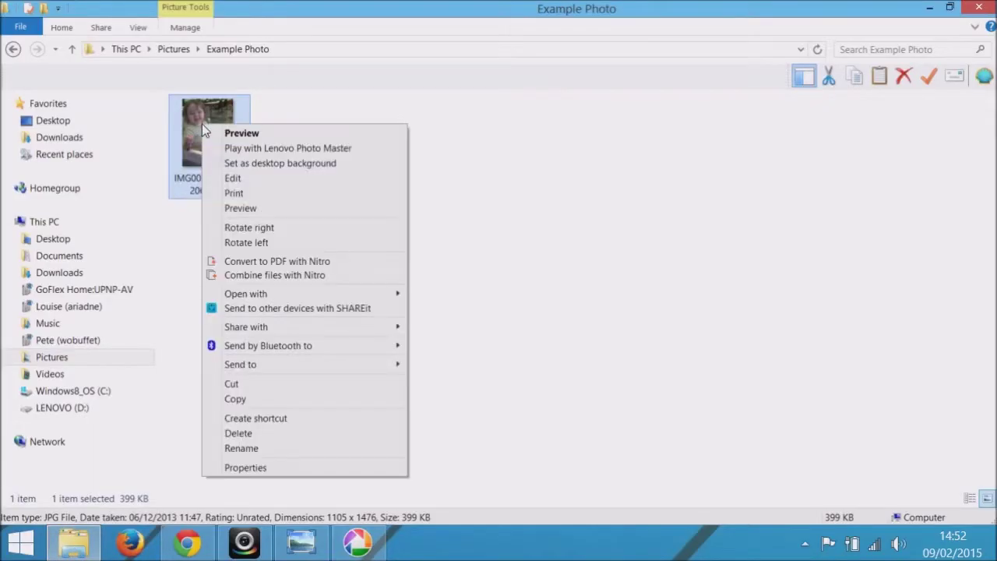
{"action": "mouse_move", "coordinate": [345, 294]}
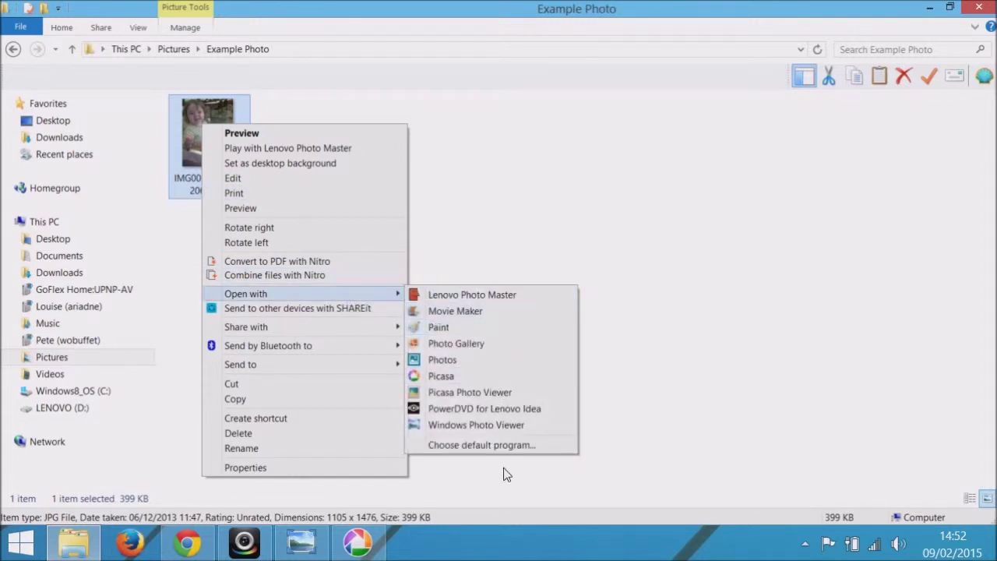
{"action": "left_click", "coordinate": [615, 270]}
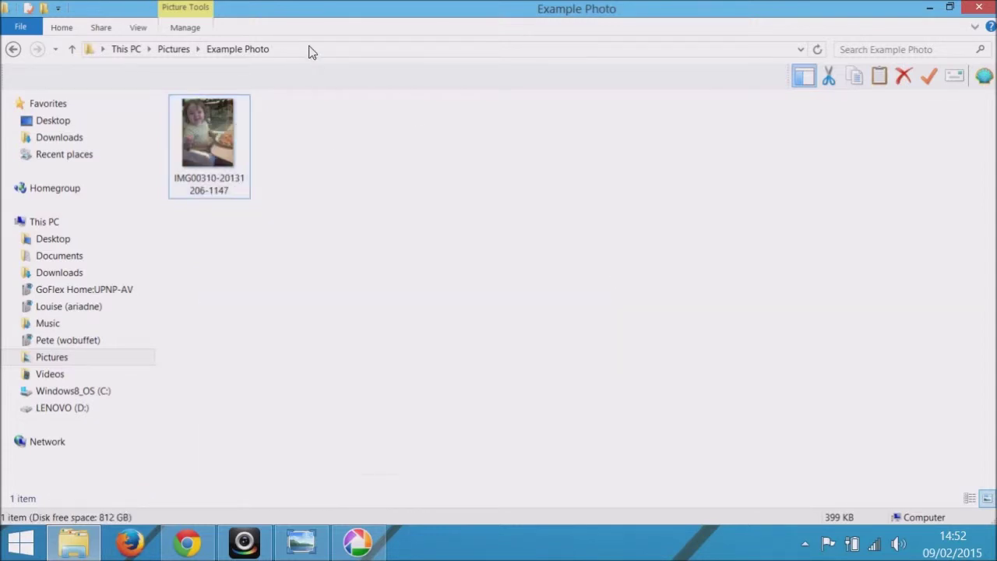
Minimize File Explorer, Picasa 3 and Windows Photo Viewer to reveal the desktop.
{"action": "left_click", "coordinate": [935, 9]}
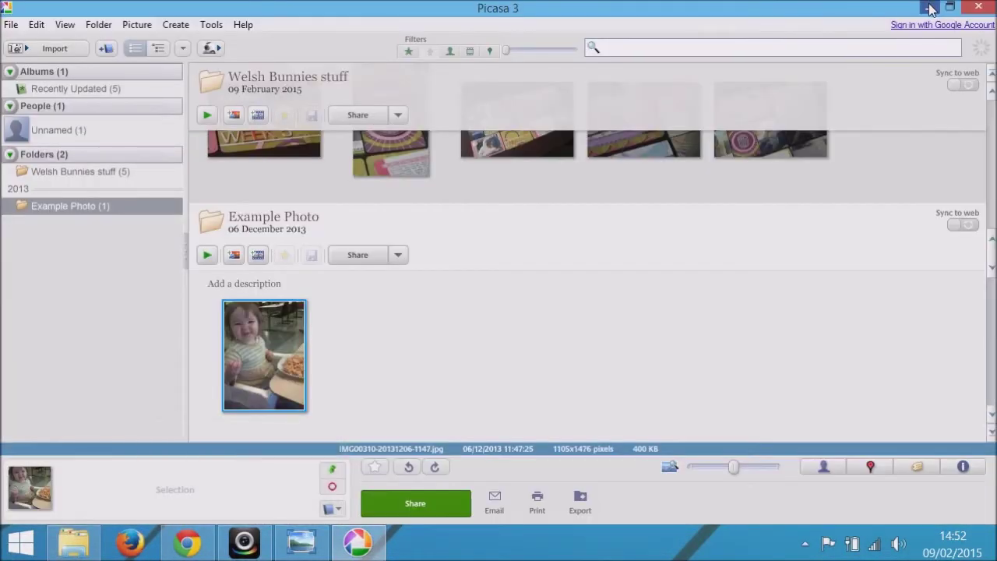
{"action": "left_click", "coordinate": [932, 10]}
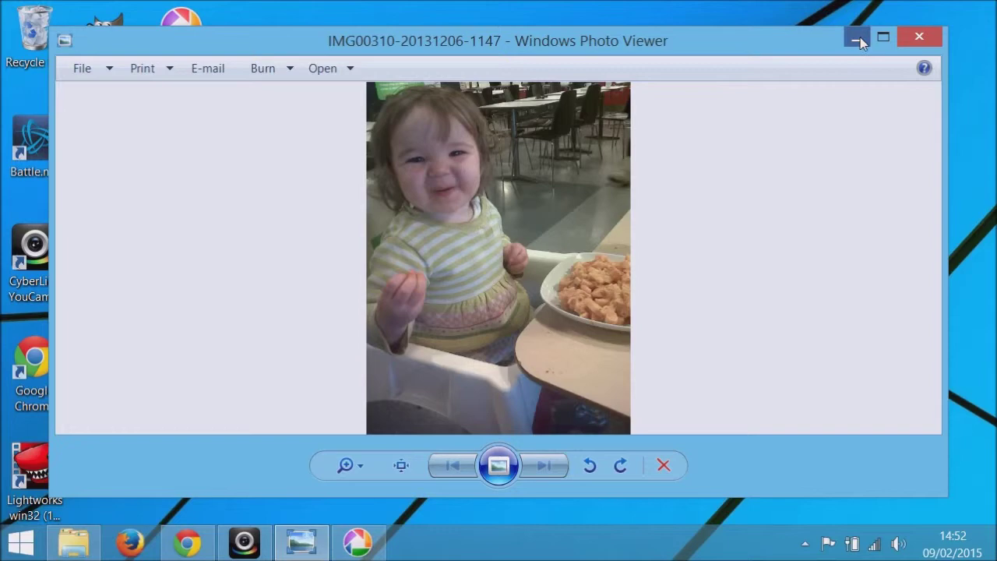
{"action": "left_click", "coordinate": [857, 38]}
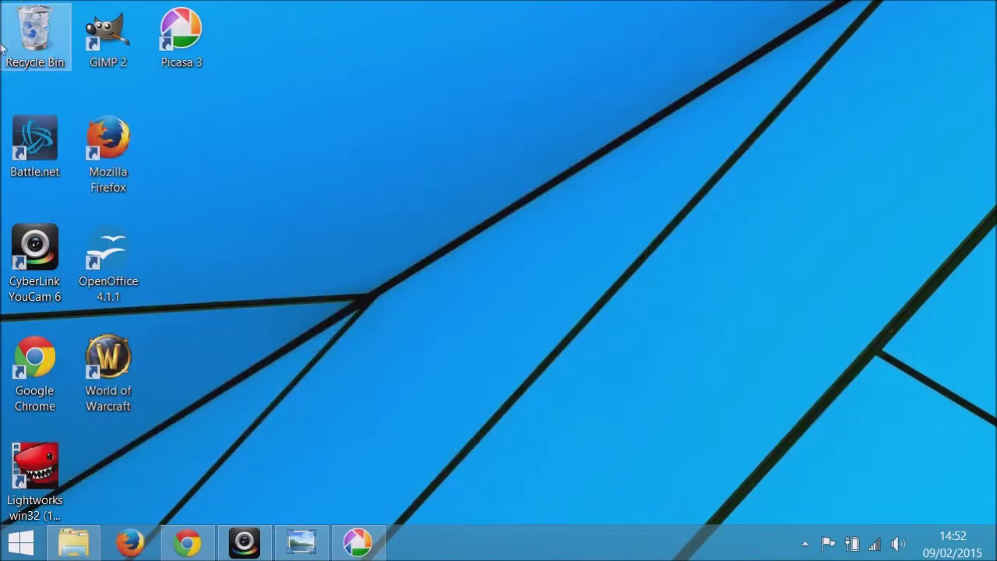
{"action": "double_click", "coordinate": [113, 33]}
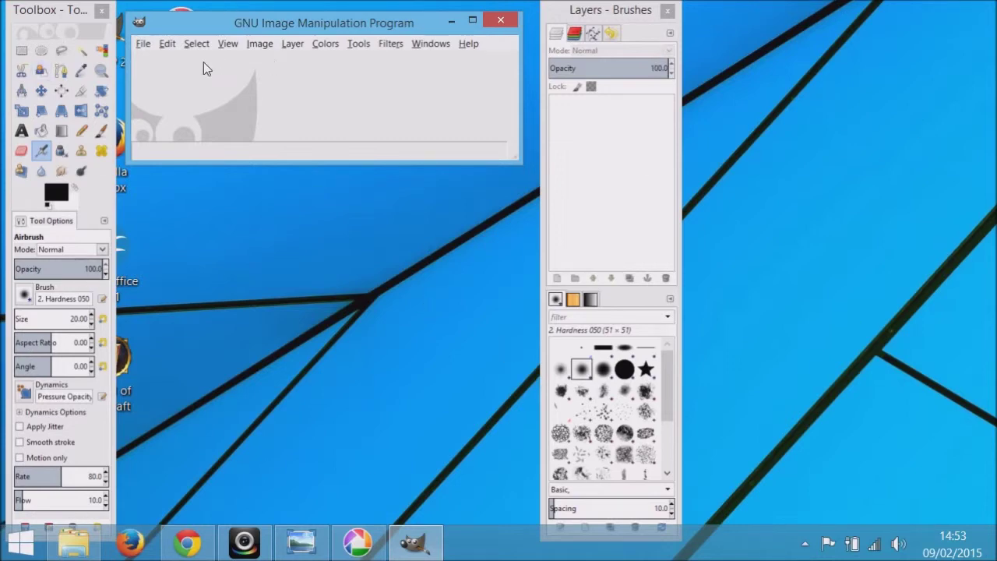
{"action": "left_click", "coordinate": [143, 44]}
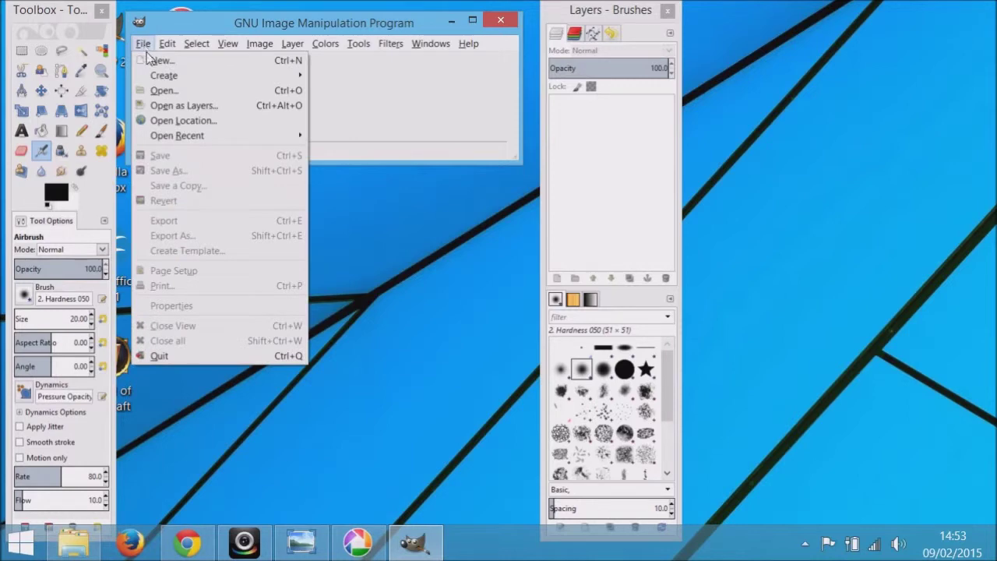
{"action": "left_click", "coordinate": [189, 91]}
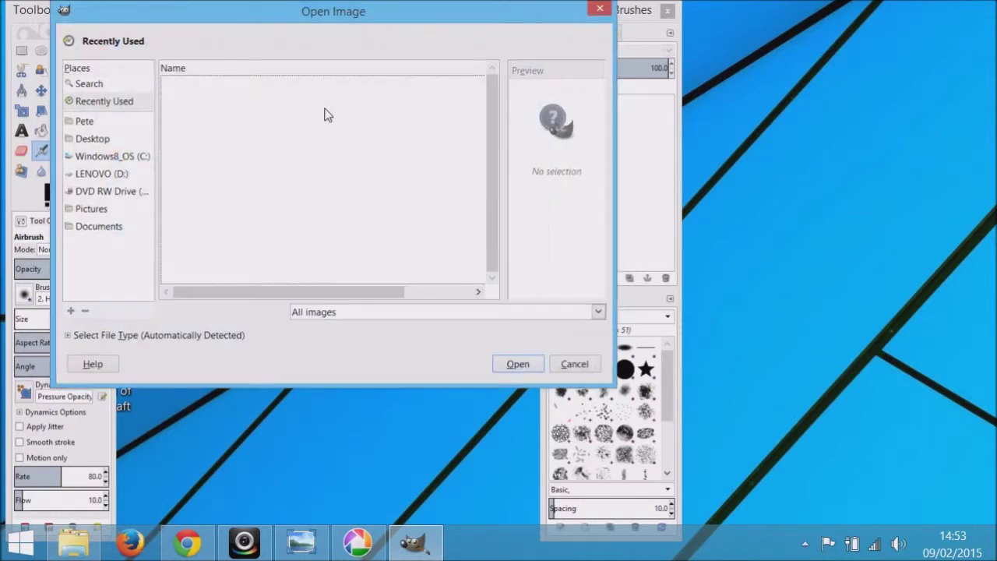
{"action": "left_click", "coordinate": [87, 209]}
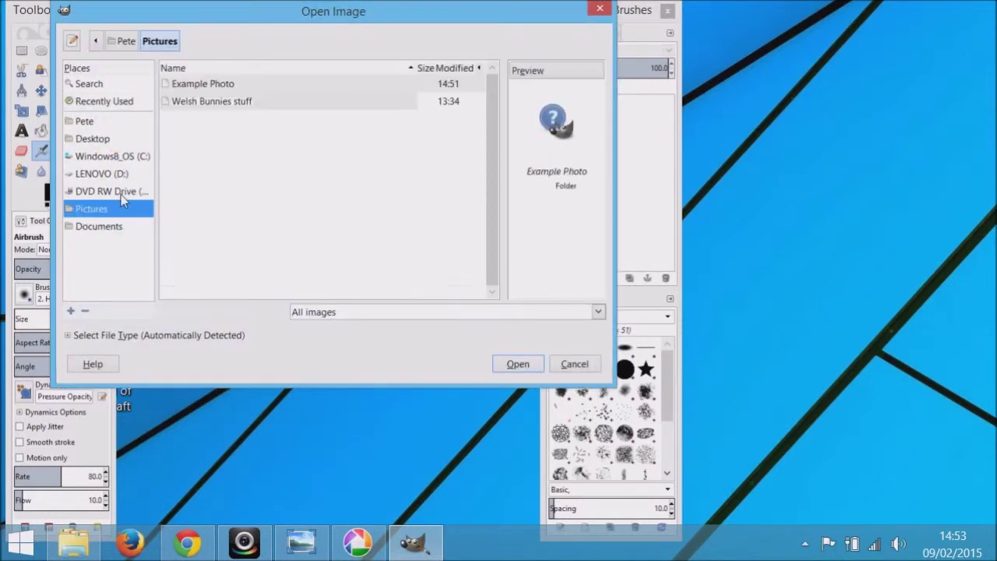
{"action": "double_click", "coordinate": [204, 84]}
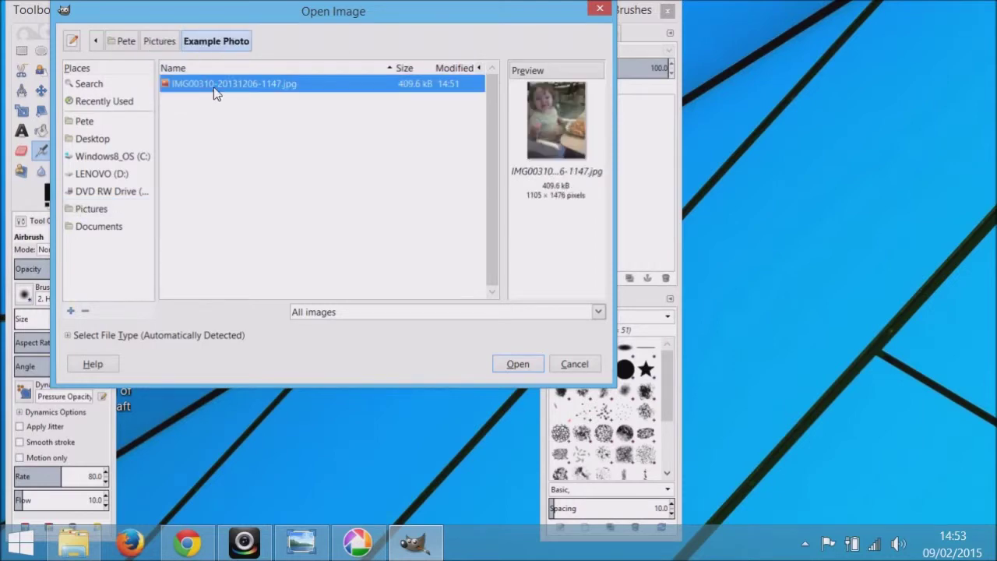
{"action": "left_click", "coordinate": [525, 368]}
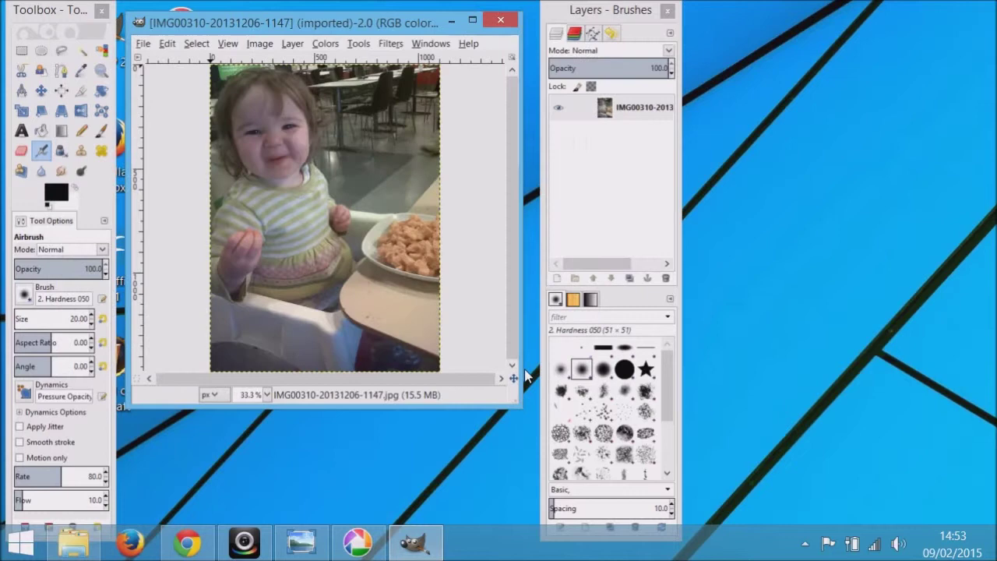
Maximize the image window and close the Toolbox and Layers–Brushes docks.
{"action": "left_click", "coordinate": [472, 22]}
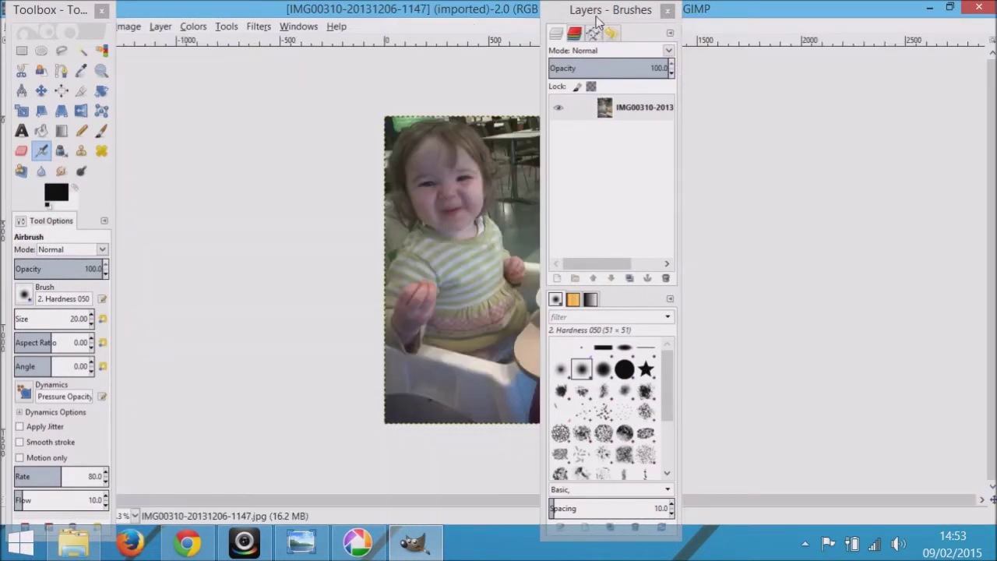
{"action": "left_click_drag", "start_coordinate": [600, 15], "coordinate": [820, 35]}
{"action": "left_click_drag", "start_coordinate": [898, 35], "coordinate": [900, 42]}
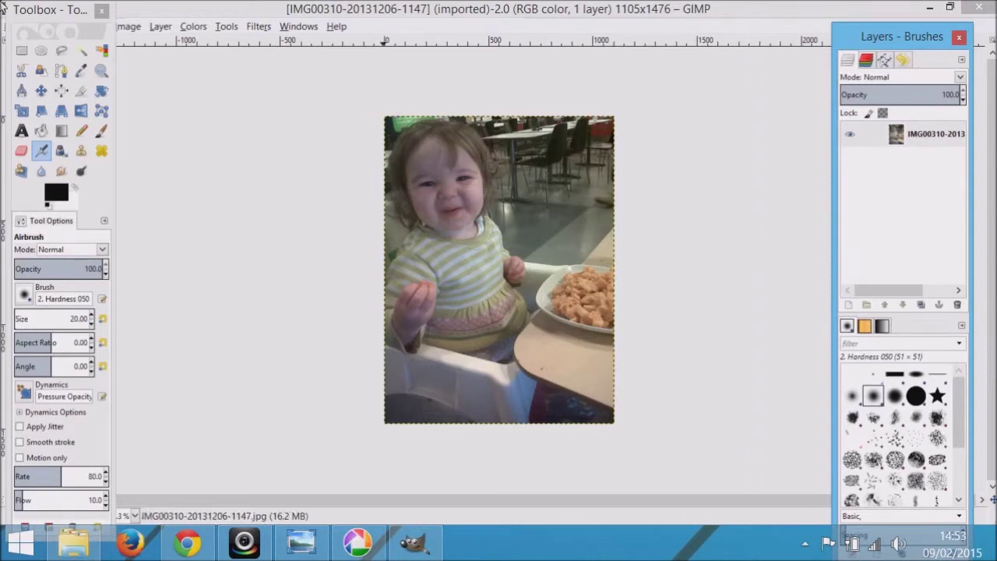
{"action": "left_click", "coordinate": [101, 10]}
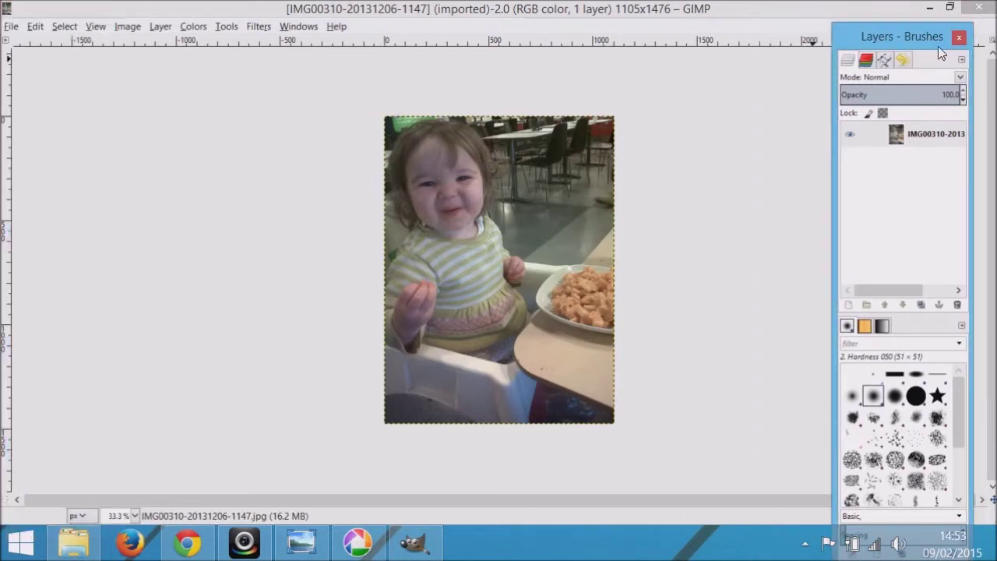
{"action": "left_click", "coordinate": [959, 37]}
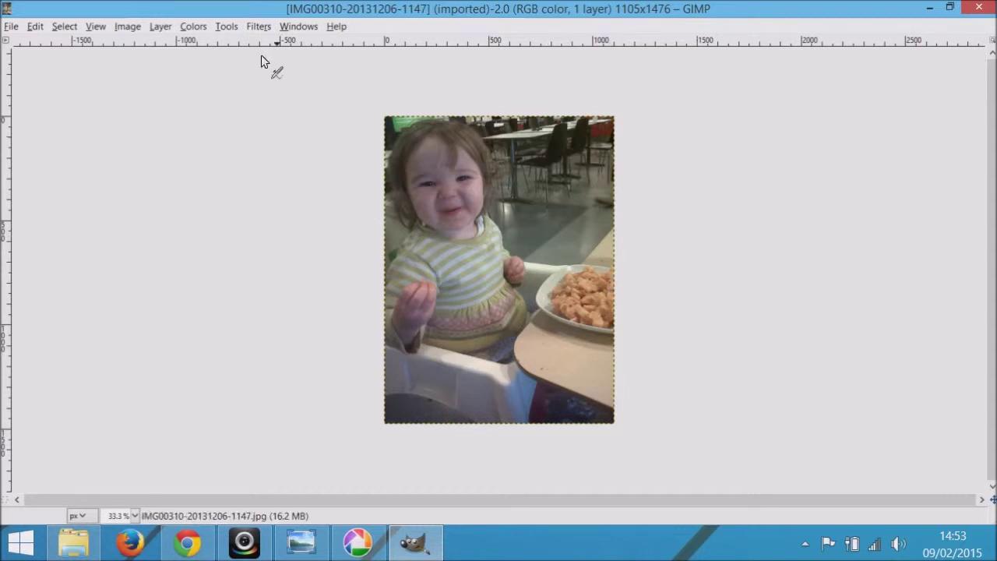
Add a horizontal guide at position 50 with Image > Guides > New Guide (by Percent).
{"action": "left_click", "coordinate": [125, 30]}
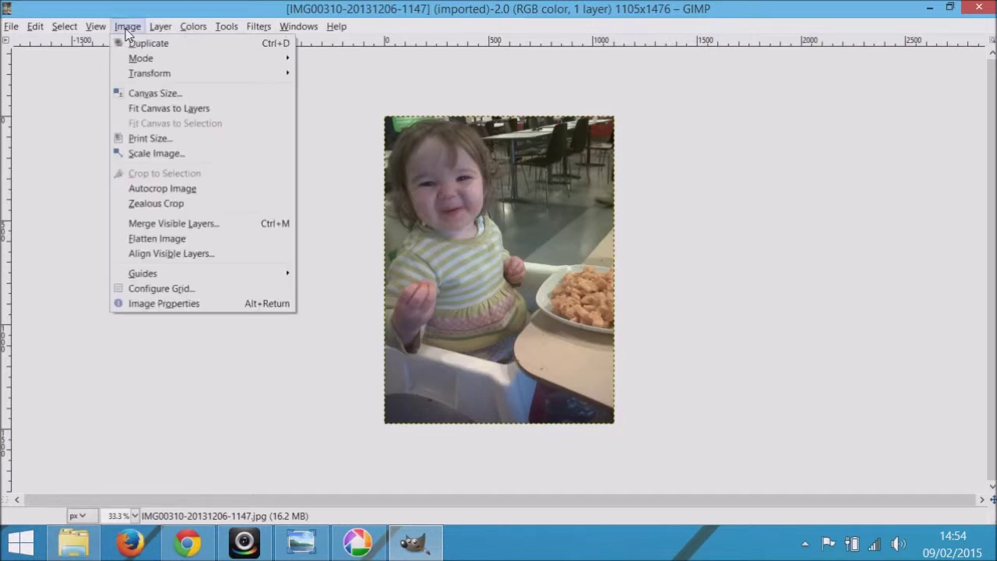
{"action": "mouse_move", "coordinate": [168, 277]}
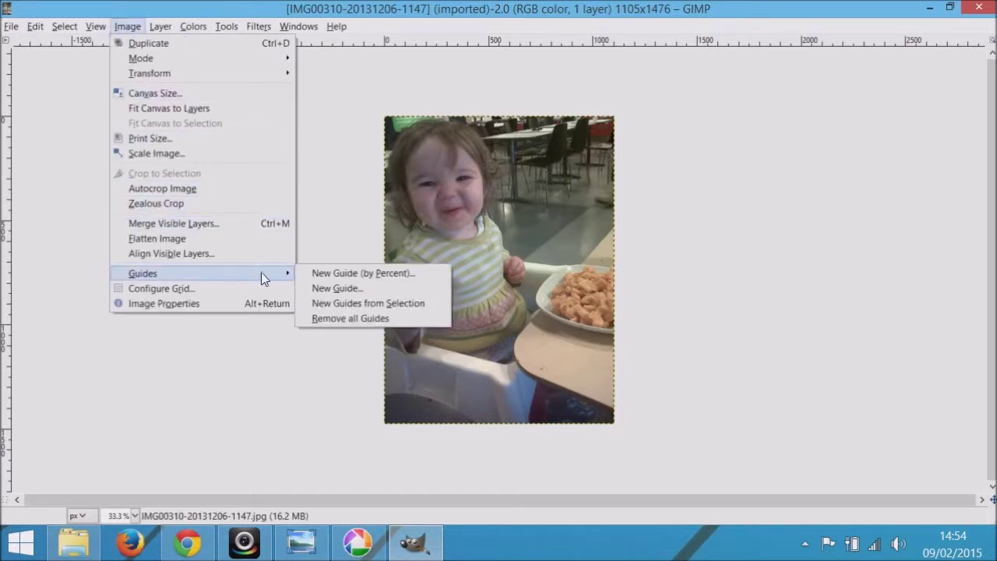
{"action": "left_click", "coordinate": [329, 274]}
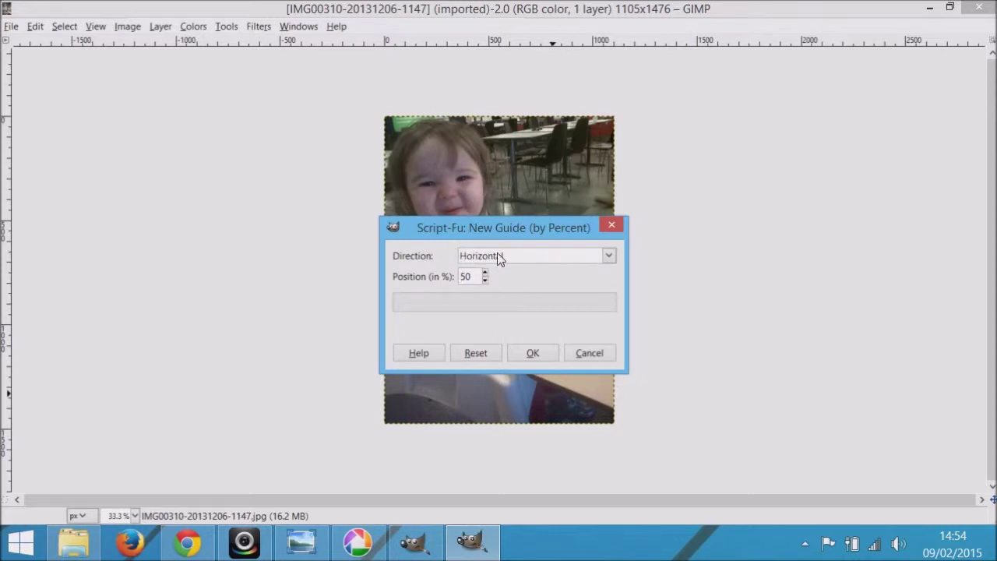
{"action": "left_click", "coordinate": [528, 356]}
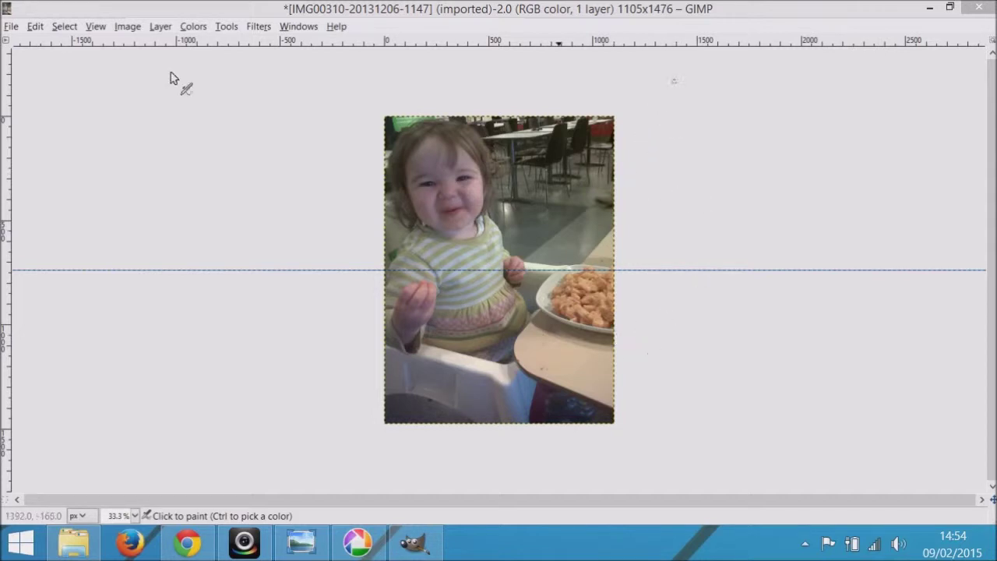
Guillotine the toddler photo along the guide into two 1105x738 images.
{"action": "left_click", "coordinate": [125, 27]}
{"action": "mouse_move", "coordinate": [237, 272]}
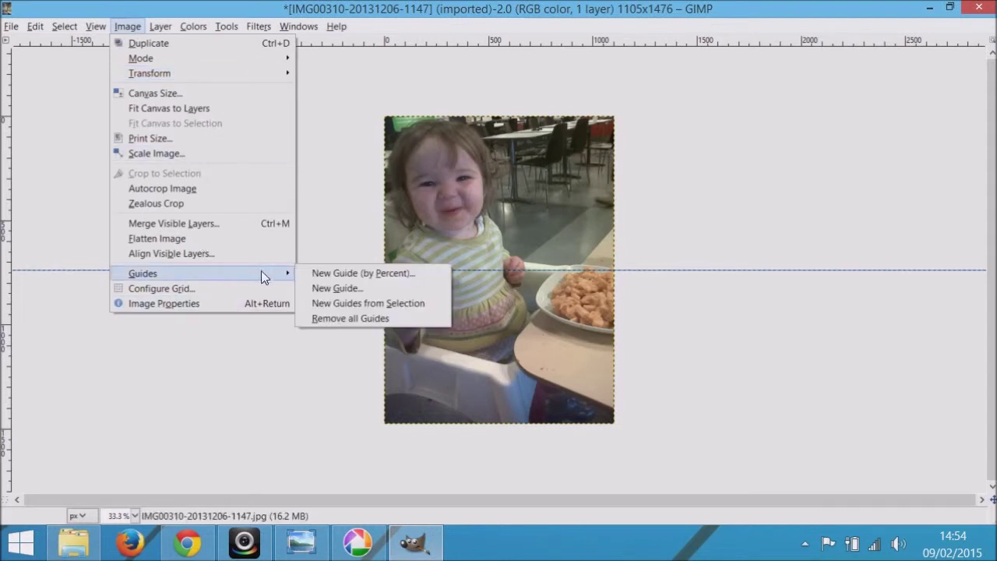
{"action": "left_click", "coordinate": [332, 130]}
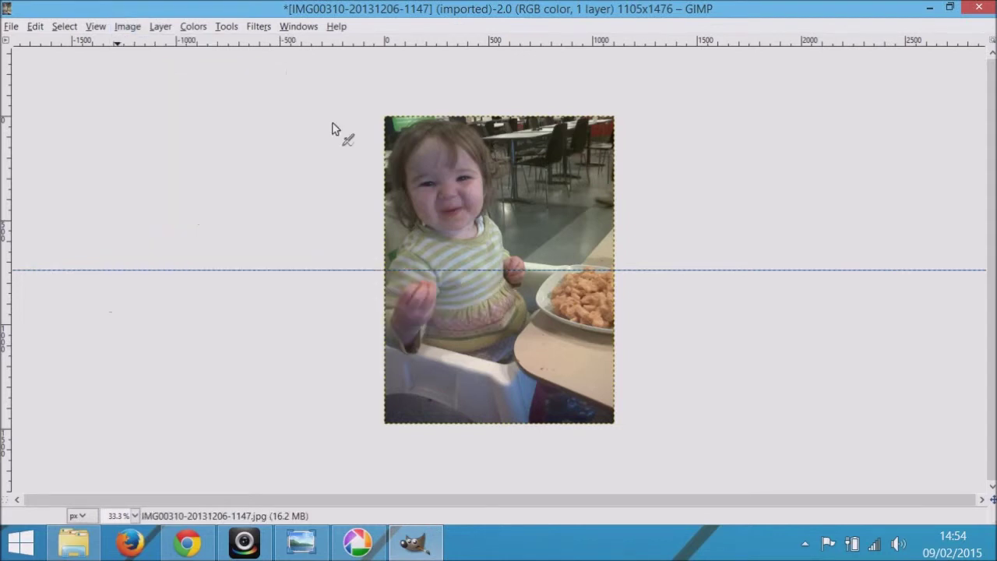
{"action": "left_click", "coordinate": [125, 31]}
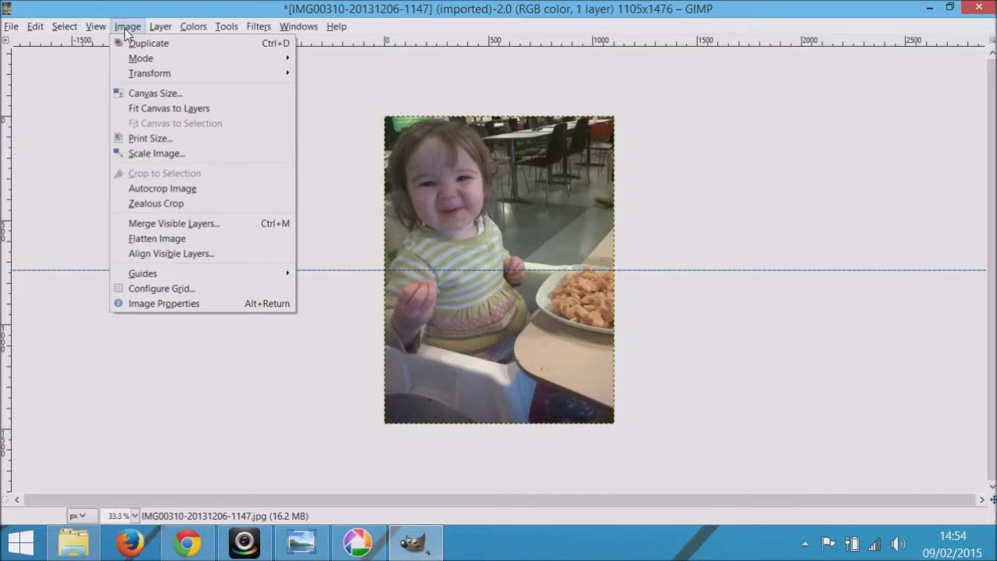
{"action": "mouse_move", "coordinate": [156, 76]}
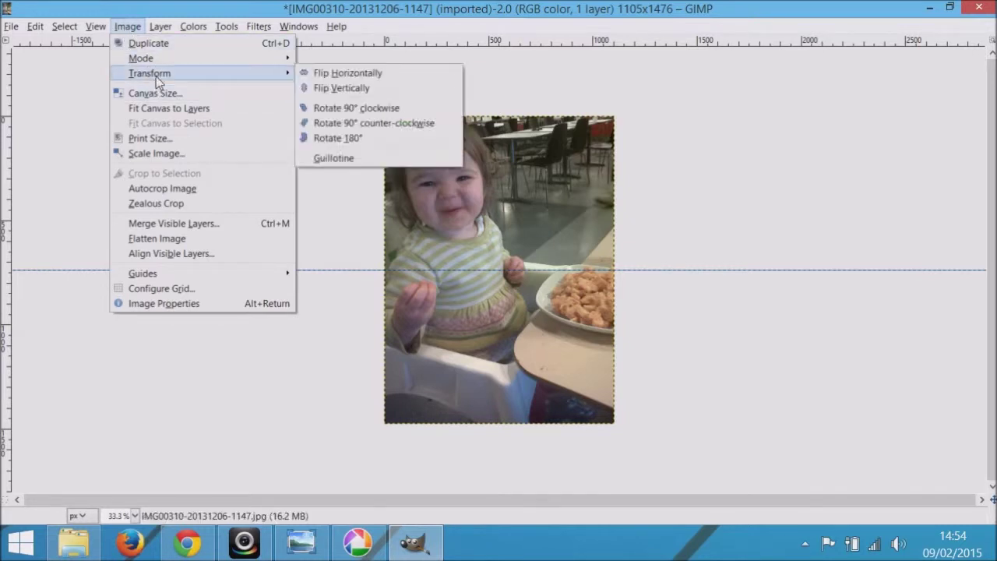
{"action": "left_click", "coordinate": [345, 159]}
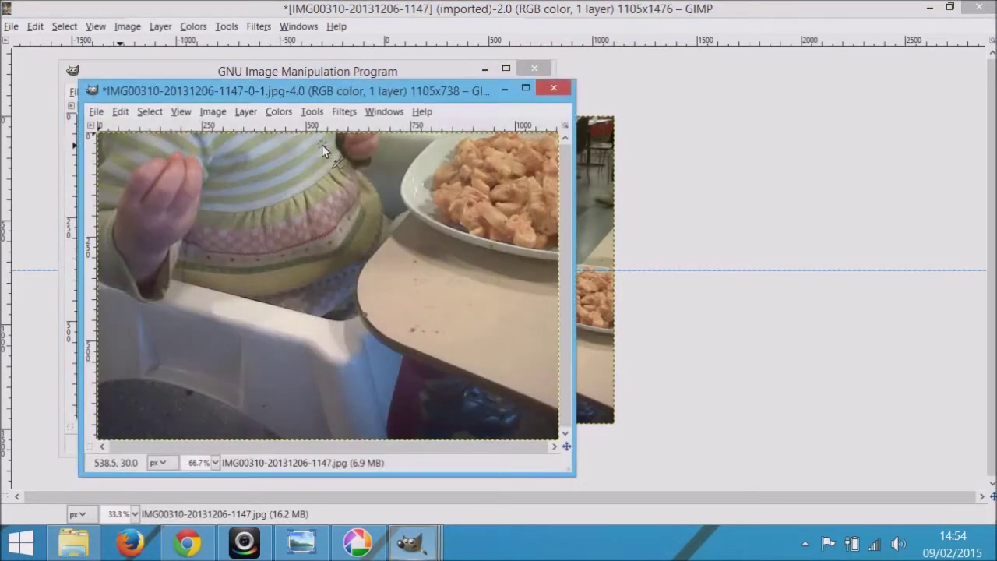
Arrange the top-half and bottom-half windows side by side, left and right.
{"action": "left_click_drag", "start_coordinate": [355, 98], "coordinate": [582, 97]}
{"action": "left_click_drag", "start_coordinate": [214, 74], "coordinate": [184, 71]}
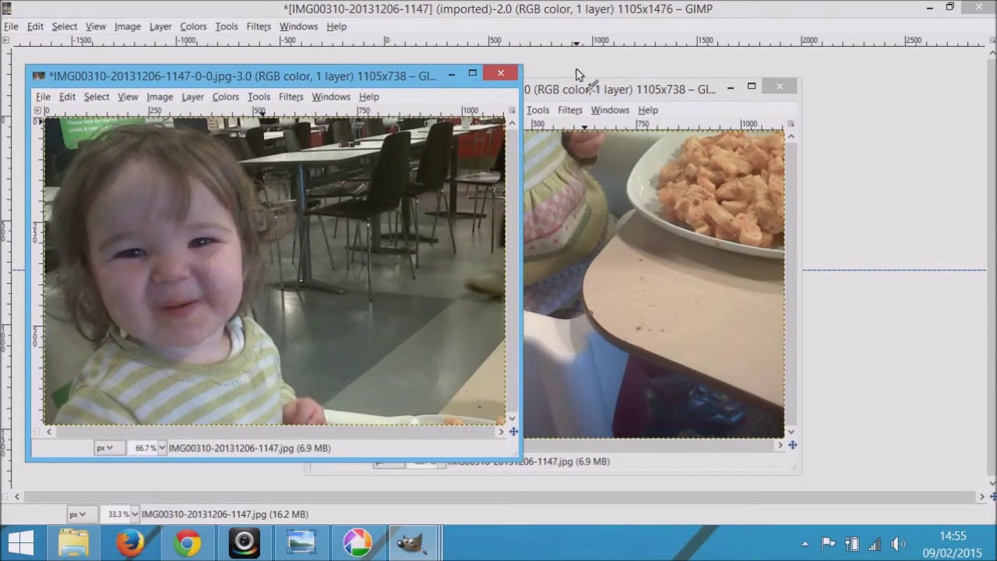
{"action": "left_click", "coordinate": [620, 84]}
{"action": "left_click", "coordinate": [208, 74]}
Set the top half's export file type to JPEG and strip the .png extension from its name.
{"action": "left_click", "coordinate": [43, 97]}
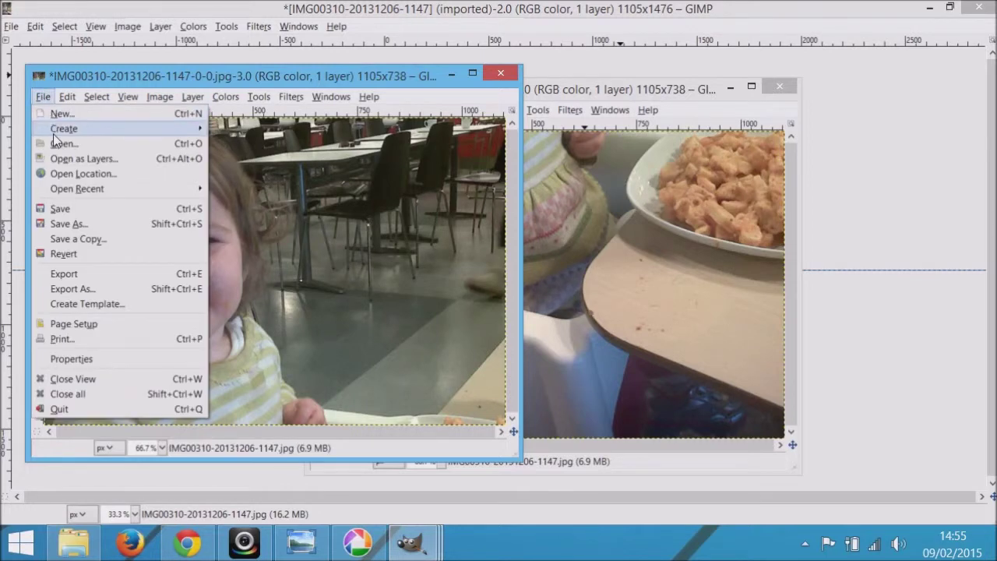
{"action": "left_click", "coordinate": [86, 289]}
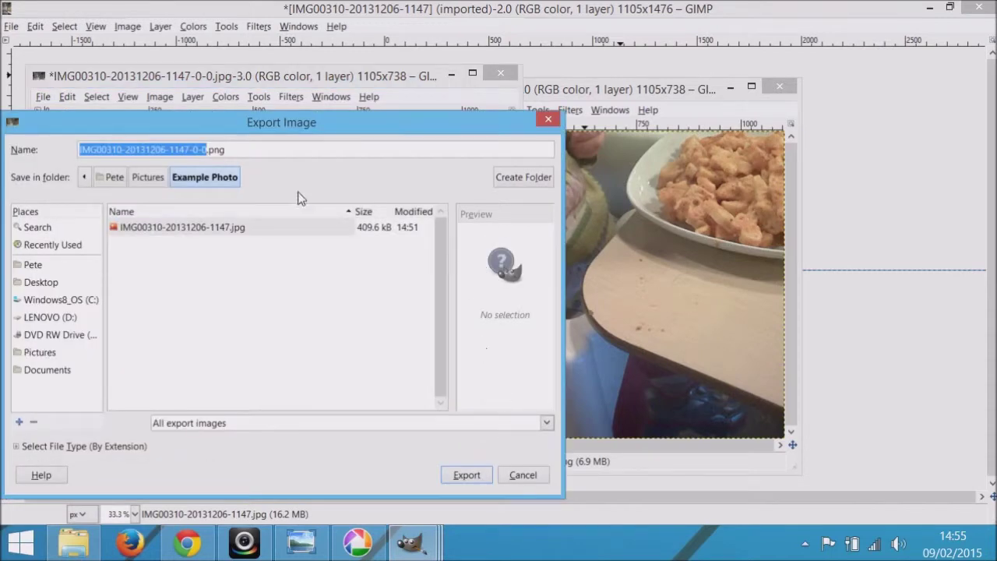
{"action": "left_click", "coordinate": [251, 151]}
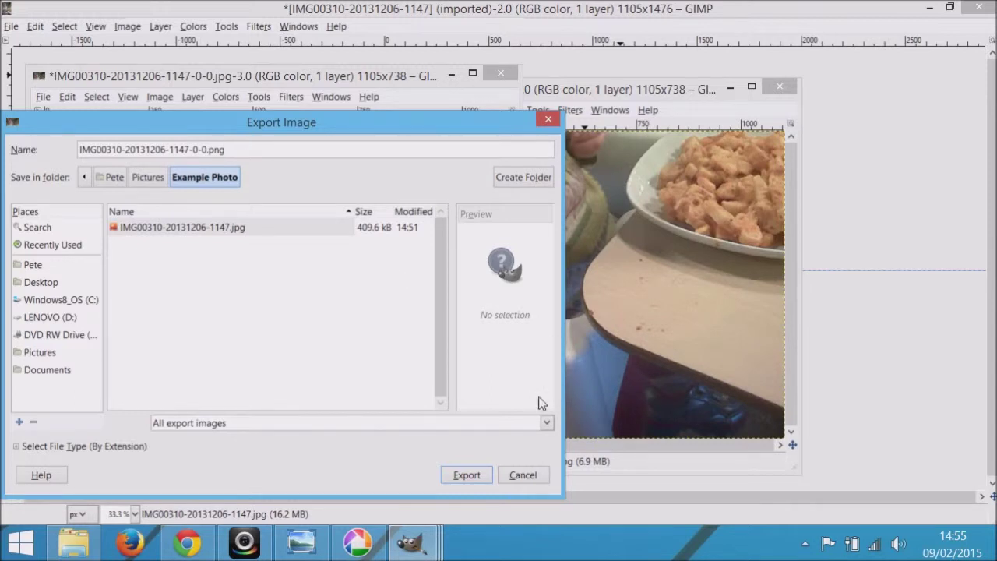
{"action": "left_click", "coordinate": [547, 423]}
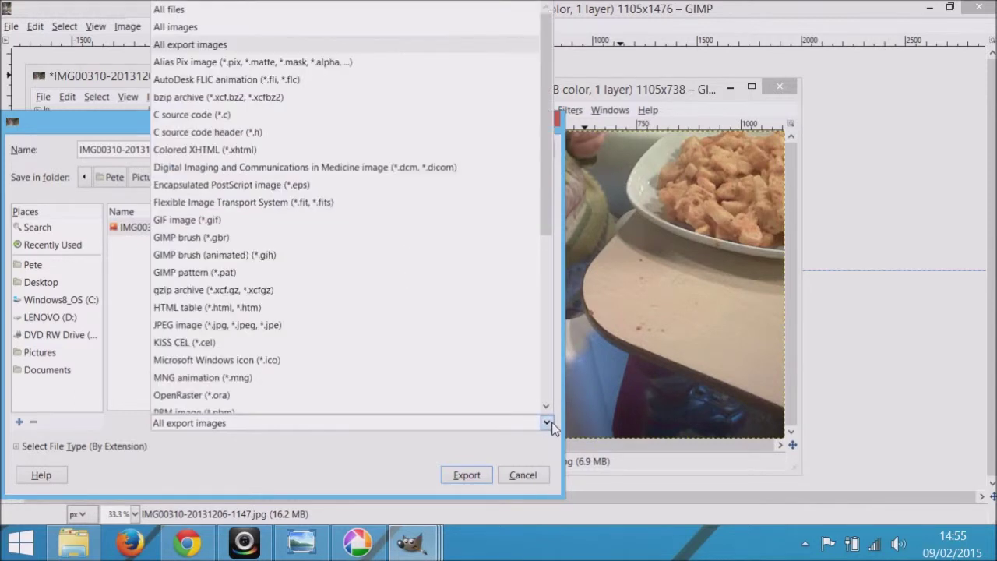
{"action": "left_click", "coordinate": [195, 323]}
{"action": "key", "text": "BackSpace"}
{"action": "key", "text": "BackSpace"}
{"action": "key", "text": "BackSpace"}
{"action": "key", "text": "BackSpace"}
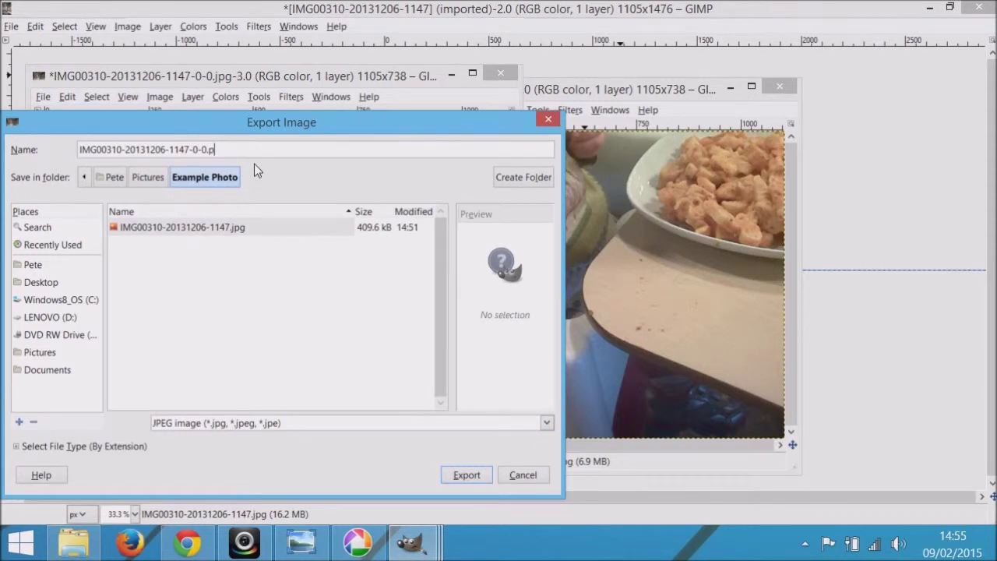
{"action": "left_click", "coordinate": [466, 475]}
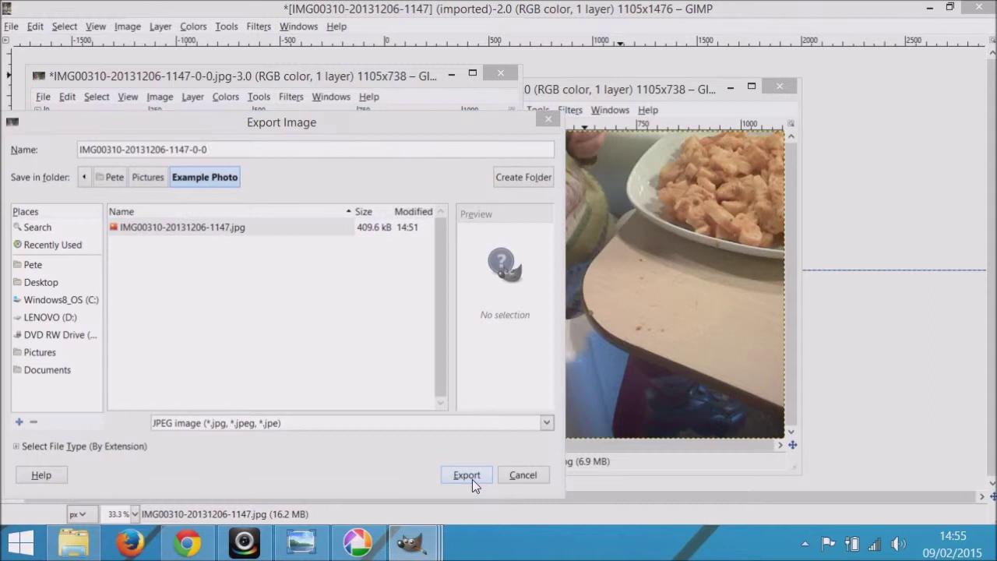
{"action": "left_click", "coordinate": [381, 380]}
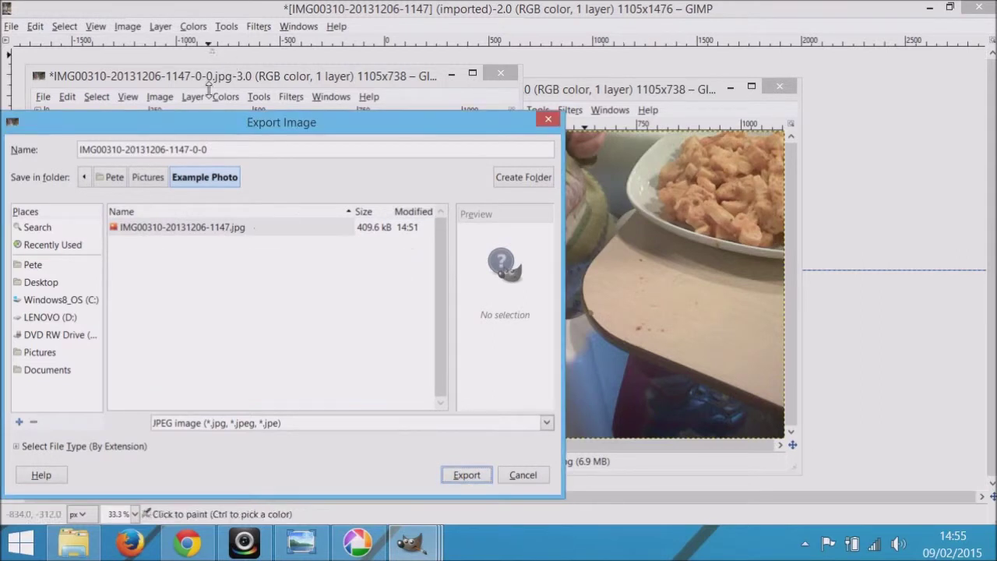
{"action": "left_click", "coordinate": [248, 149]}
{"action": "type", "text": "."}
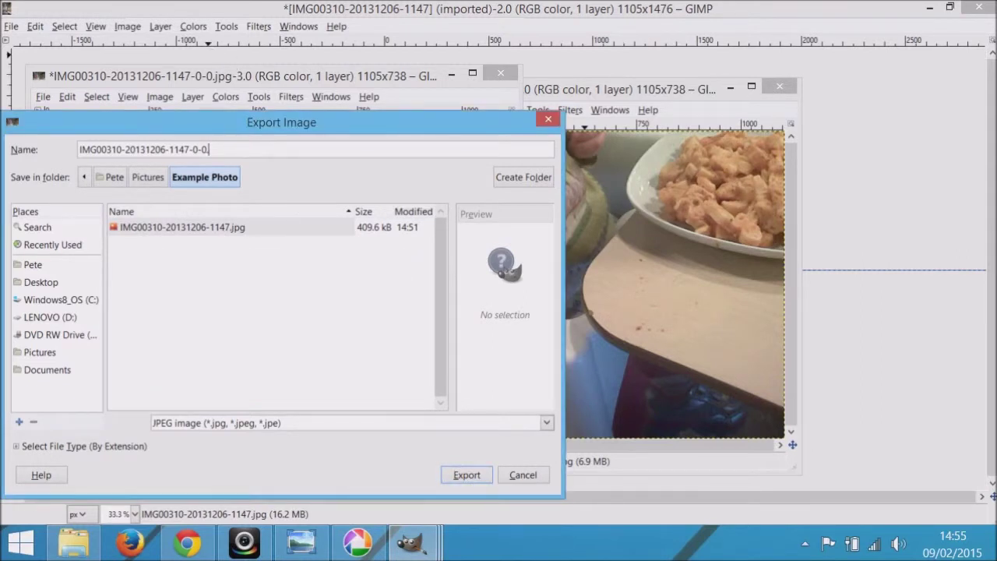
{"action": "type", "text": "jpg"}
{"action": "left_click", "coordinate": [458, 478]}
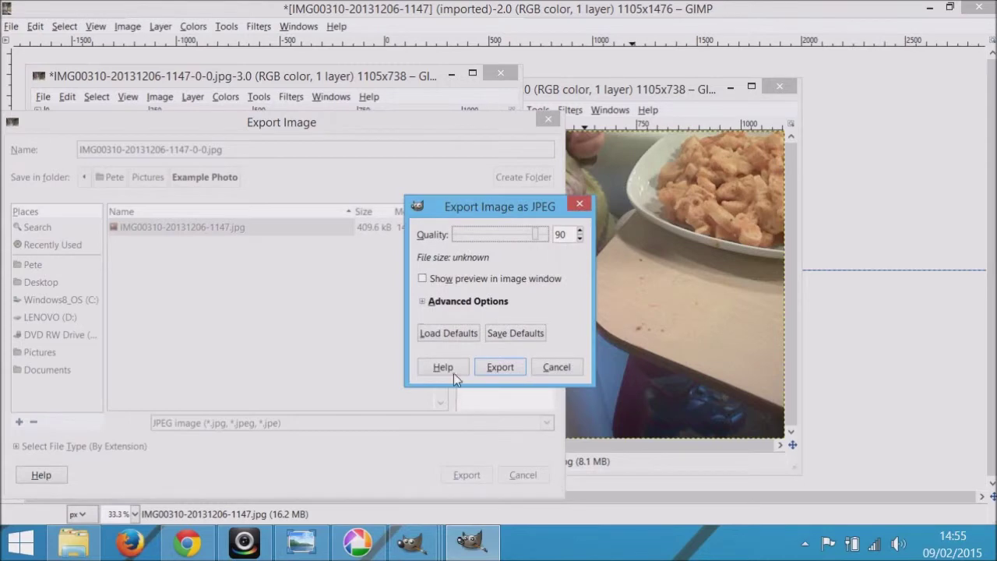
{"action": "left_click", "coordinate": [514, 370]}
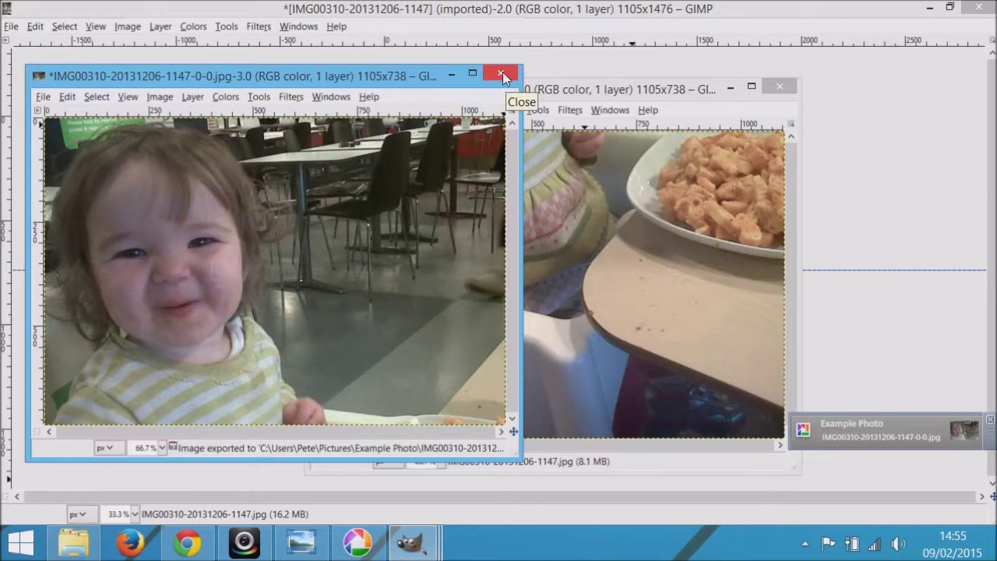
{"action": "left_click", "coordinate": [502, 72]}
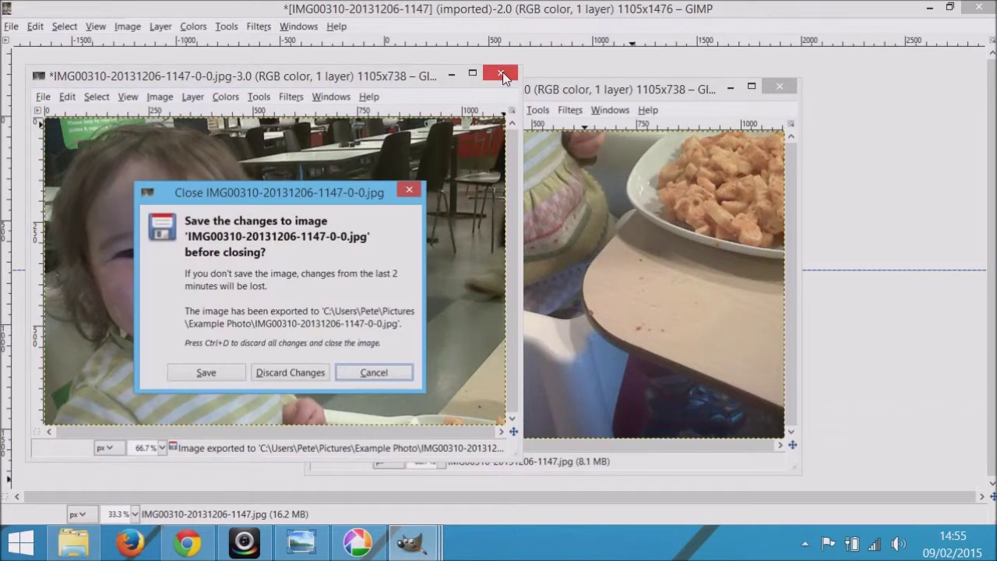
{"action": "left_click", "coordinate": [284, 376]}
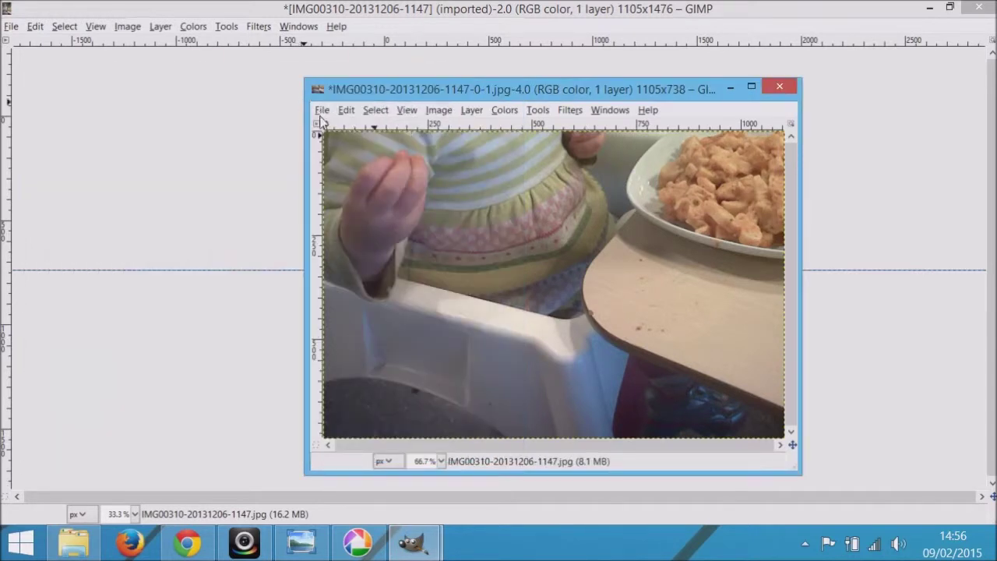
{"action": "left_click", "coordinate": [323, 112]}
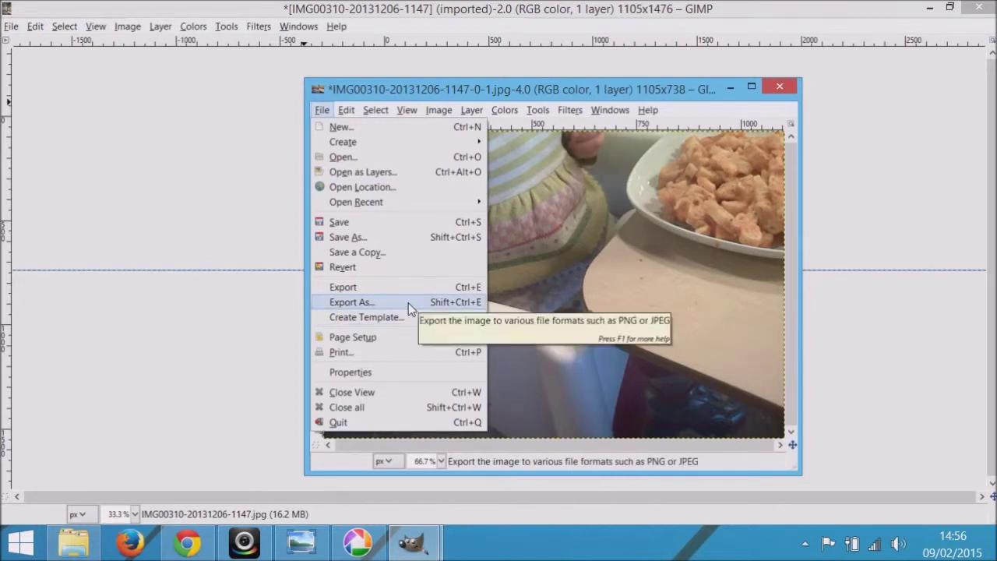
{"action": "left_click", "coordinate": [352, 303]}
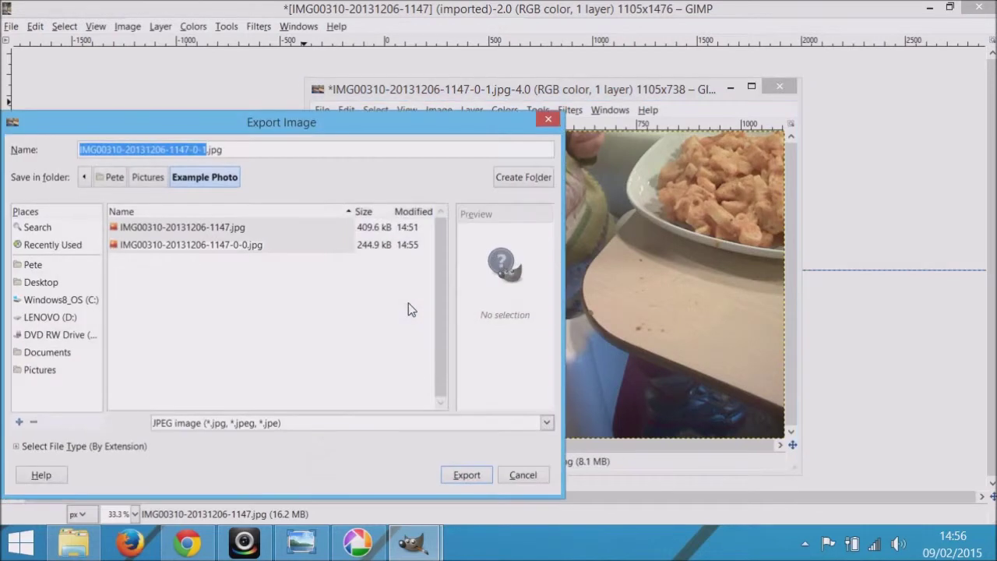
{"action": "left_click", "coordinate": [466, 475]}
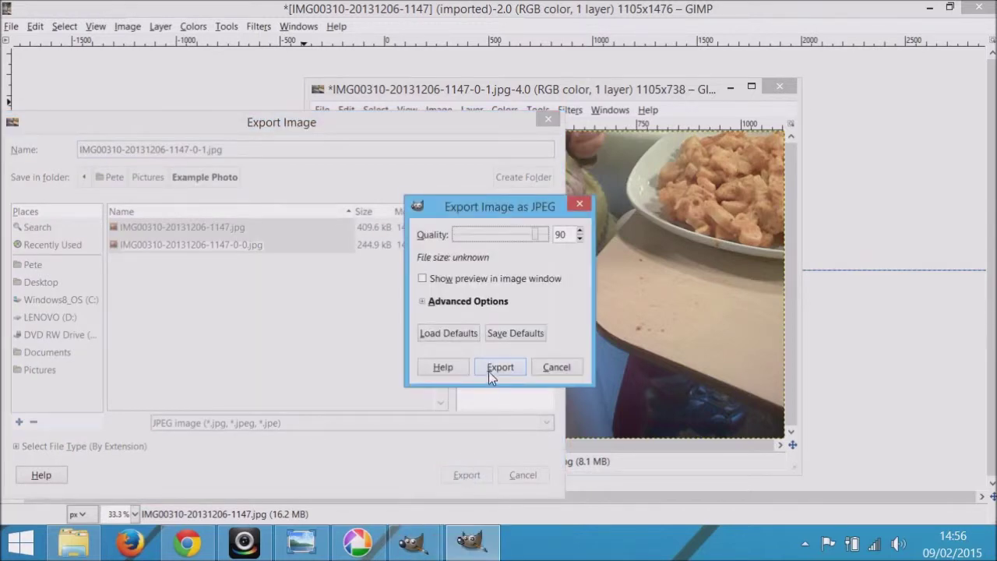
{"action": "left_click", "coordinate": [491, 368]}
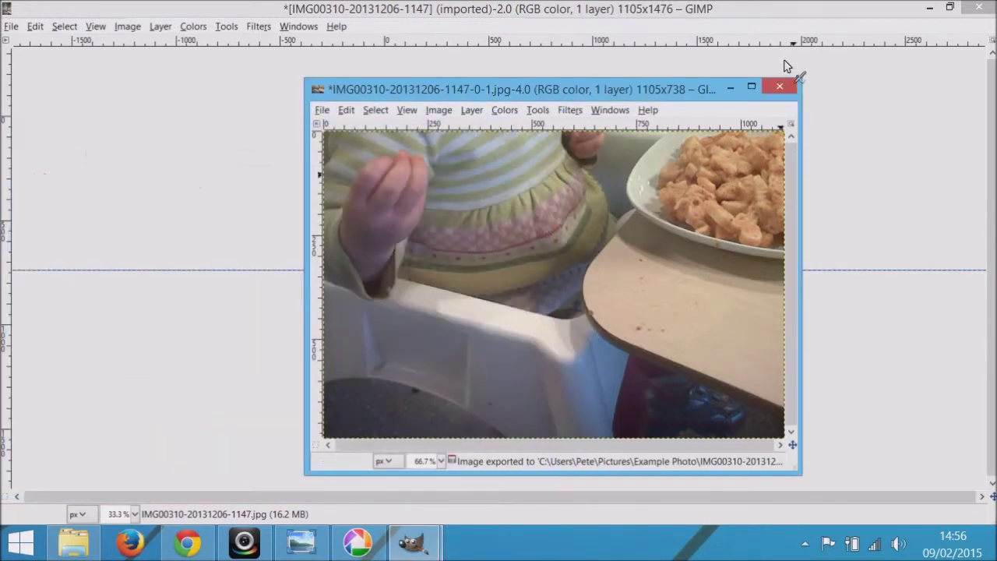
Close the bottom half and the original photo without saving.
{"action": "left_click", "coordinate": [779, 87]}
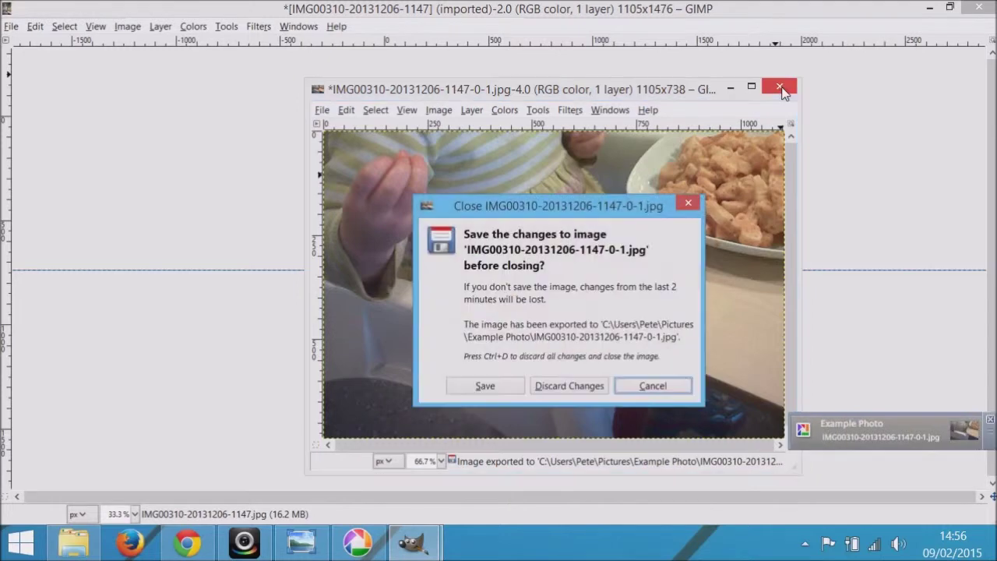
{"action": "left_click", "coordinate": [580, 393]}
{"action": "left_click", "coordinate": [979, 7]}
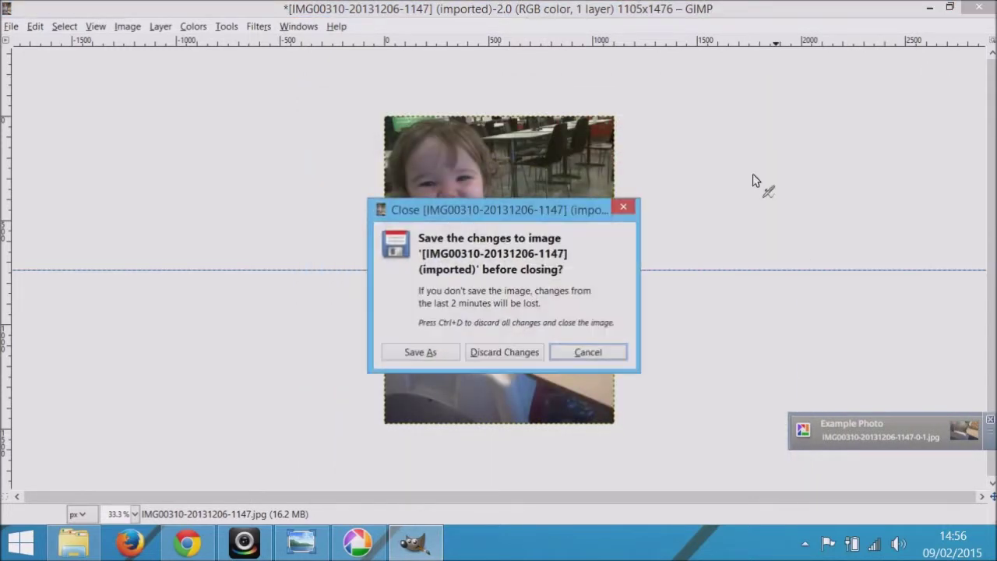
Discard the original photo, then preview both exported halves from Example Photo in Photo Viewer.
{"action": "left_click", "coordinate": [520, 355]}
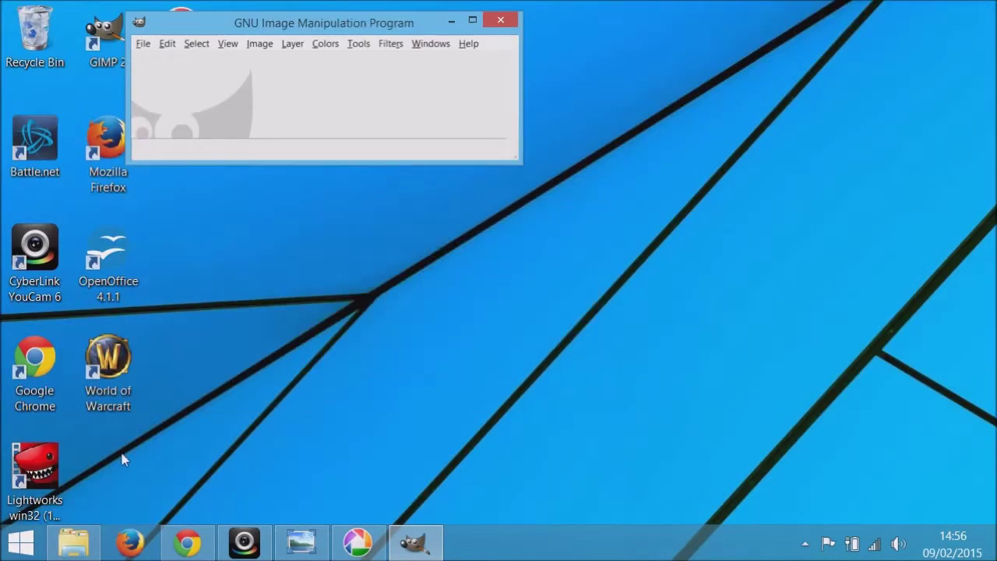
{"action": "left_click", "coordinate": [69, 551]}
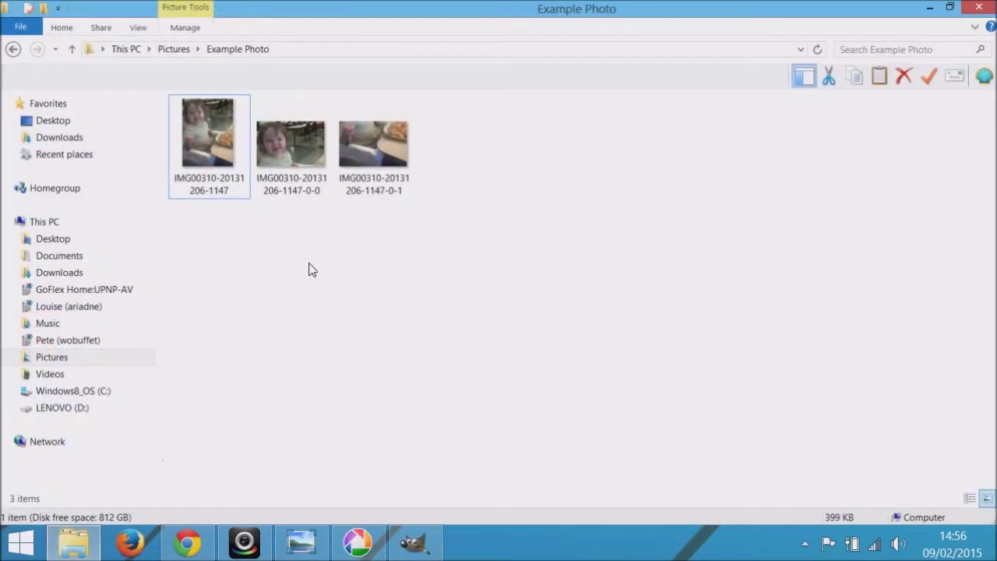
{"action": "left_click", "coordinate": [300, 148]}
{"action": "double_click", "coordinate": [300, 148]}
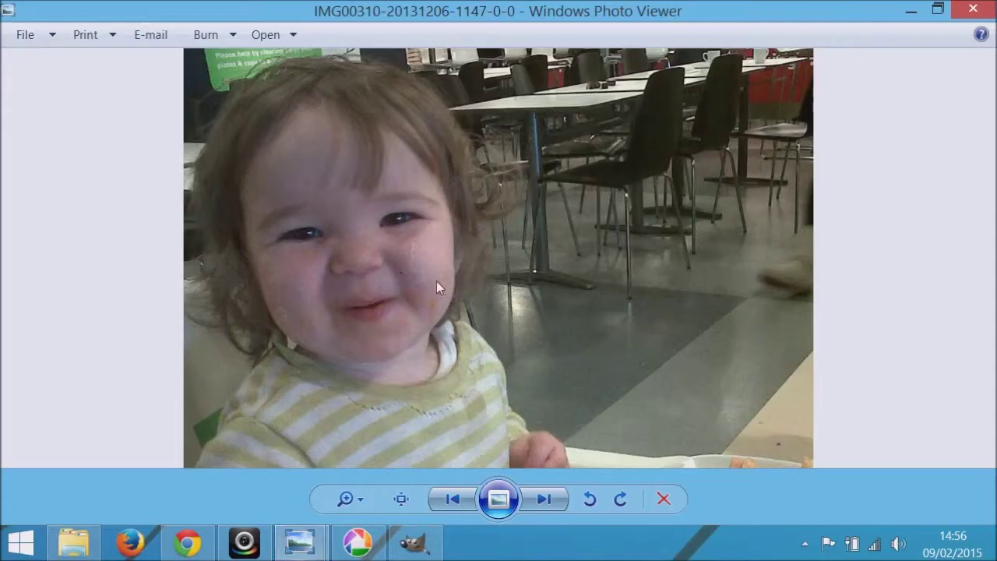
{"action": "left_click", "coordinate": [552, 501]}
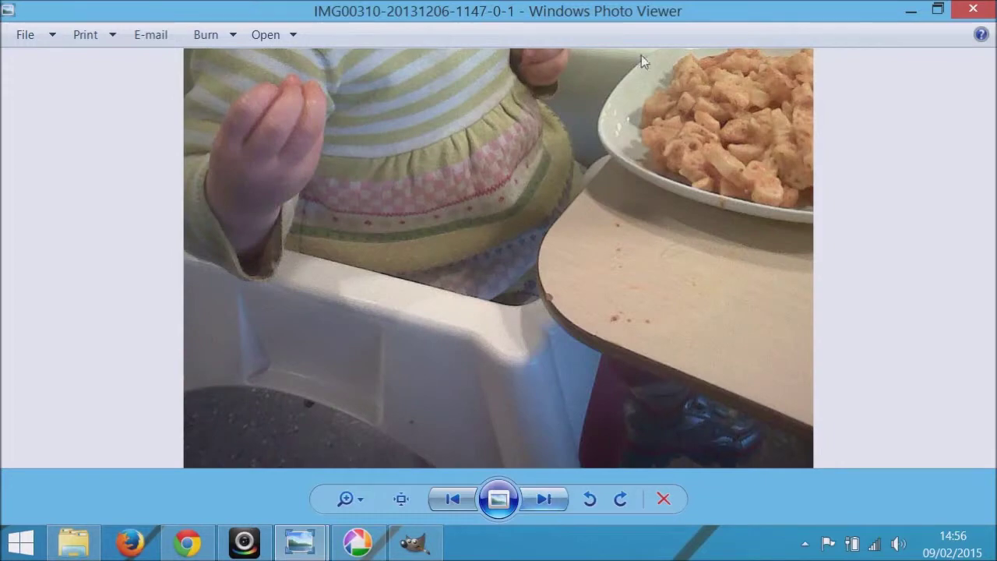
{"action": "left_click", "coordinate": [973, 11]}
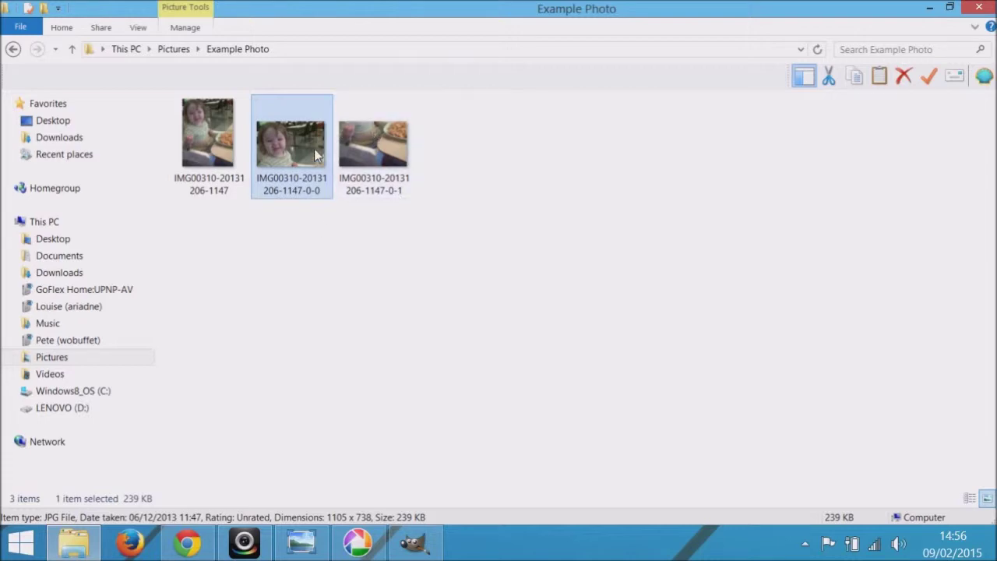
{"action": "double_click", "coordinate": [295, 148]}
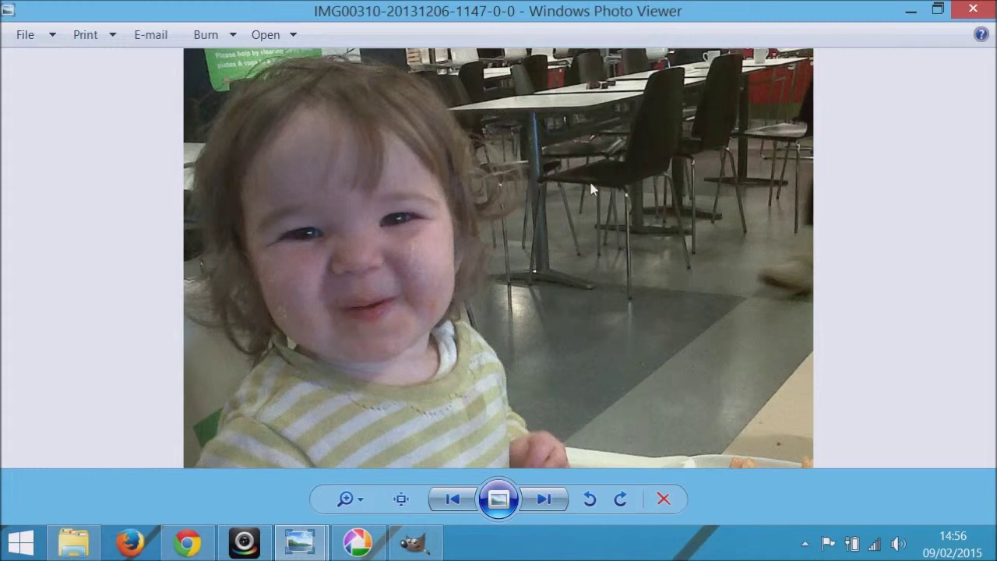
{"action": "left_click", "coordinate": [984, 12]}
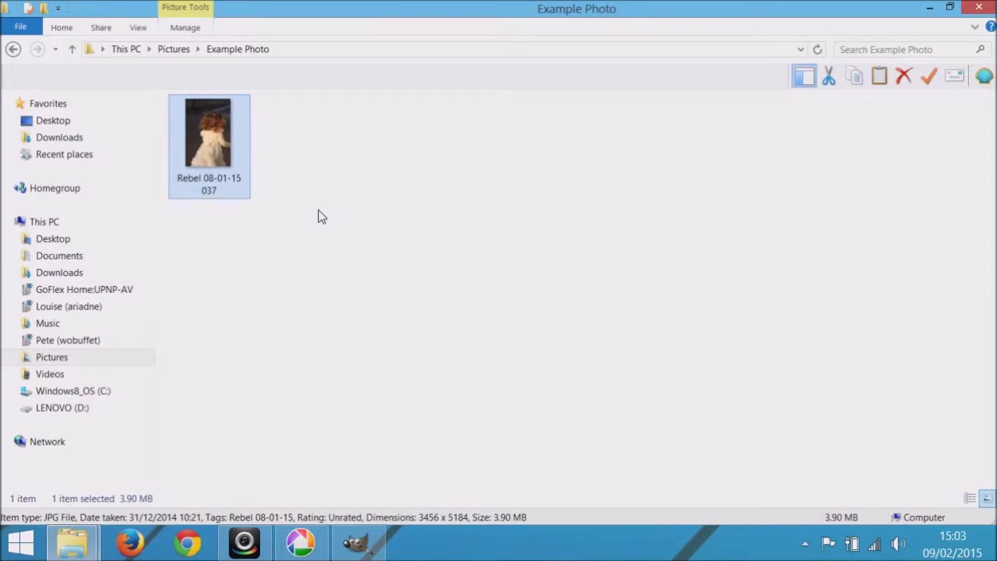
Bring up the context menu for the Rebel 08-01-15 037 photo.
{"action": "right_click", "coordinate": [201, 153]}
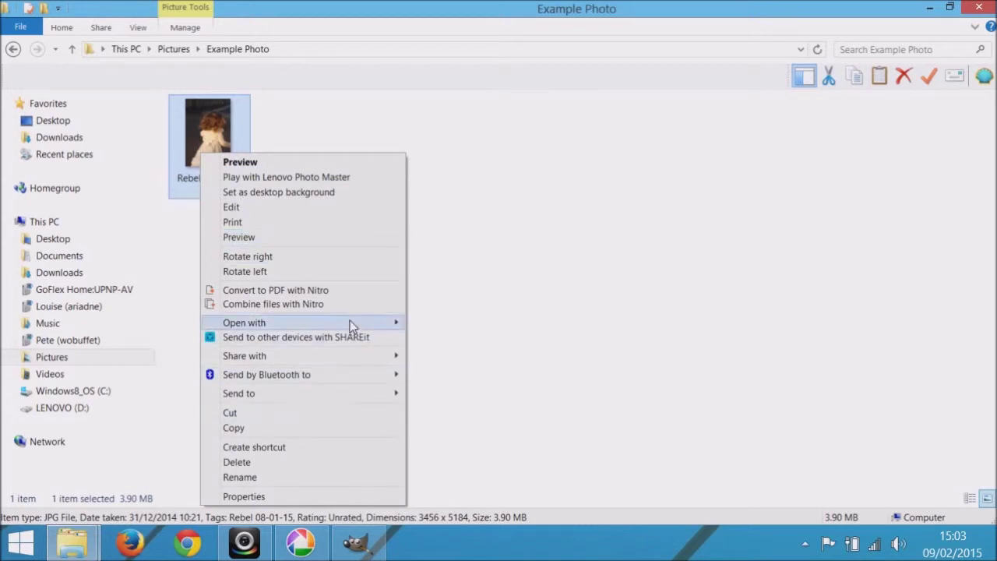
Open the photo in Picasa and crop it to an enlarged 4:3 frame reaching the bottom.
{"action": "mouse_move", "coordinate": [377, 323]}
{"action": "left_click", "coordinate": [509, 407]}
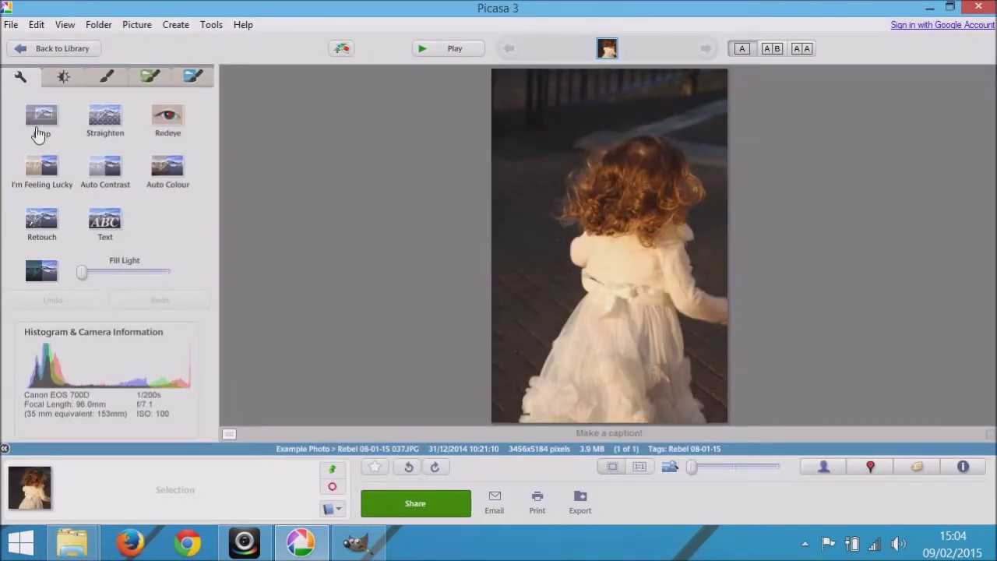
{"action": "left_click", "coordinate": [41, 130]}
{"action": "left_click", "coordinate": [176, 219]}
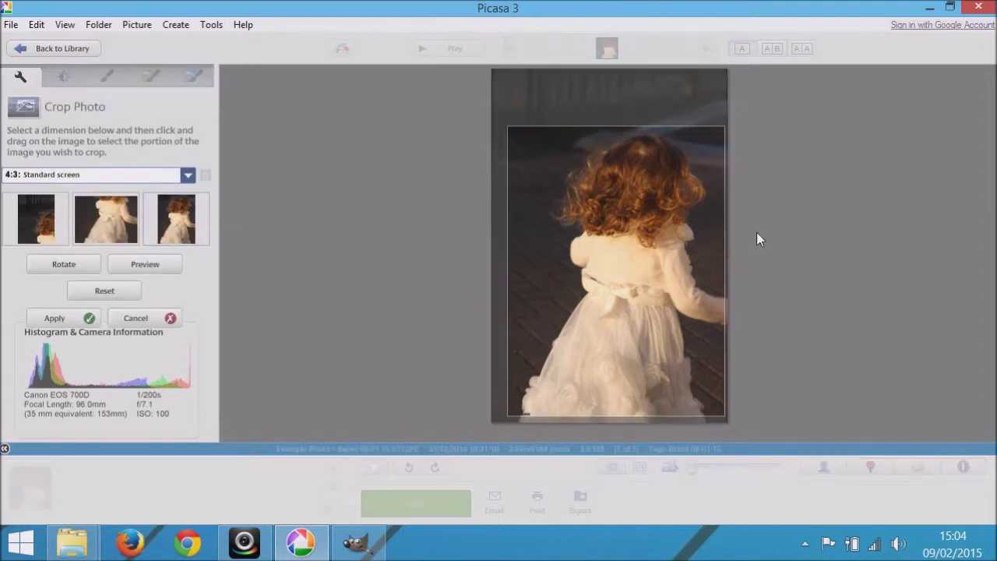
{"action": "left_click_drag", "start_coordinate": [515, 127], "coordinate": [341, 83]}
{"action": "left_click_drag", "start_coordinate": [666, 330], "coordinate": [694, 414]}
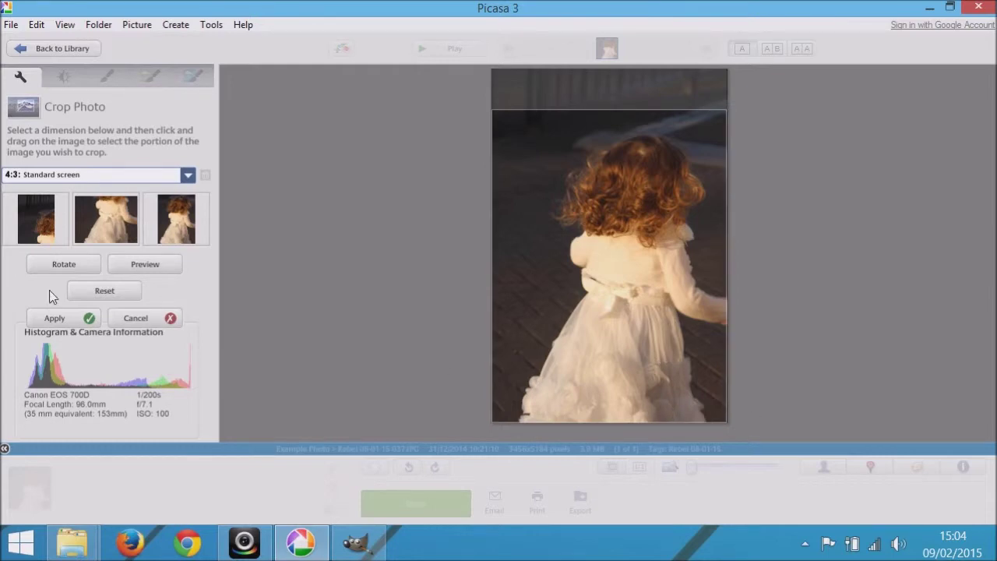
{"action": "left_click", "coordinate": [72, 319]}
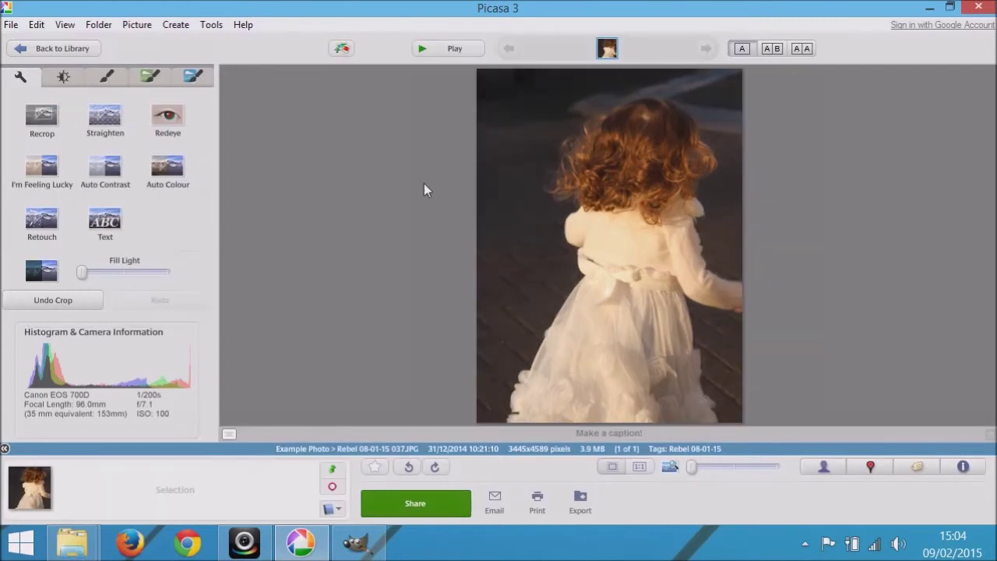
Save the cropped photo to disk and close Picasa.
{"action": "left_click", "coordinate": [11, 25]}
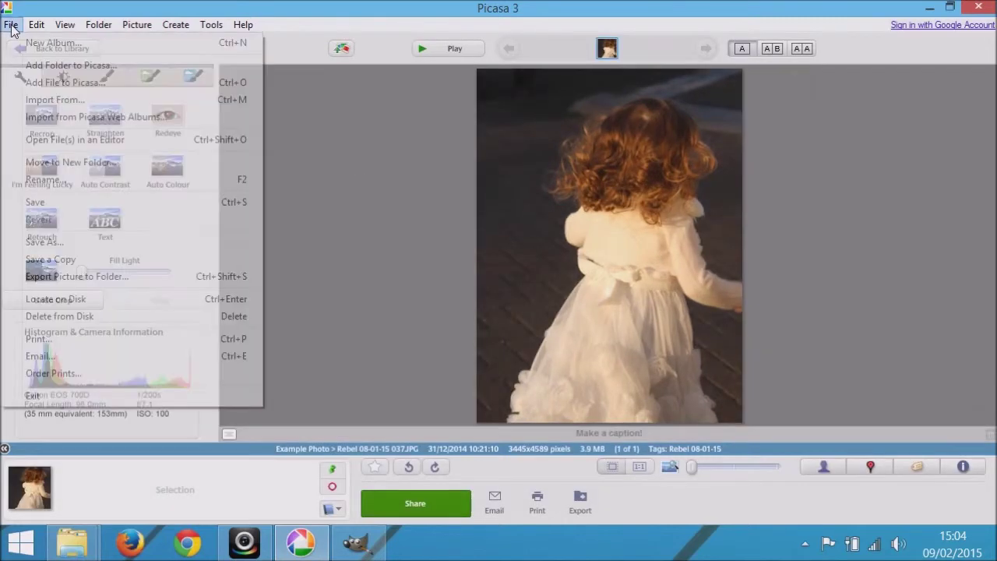
{"action": "left_click", "coordinate": [74, 204]}
{"action": "left_click", "coordinate": [549, 306]}
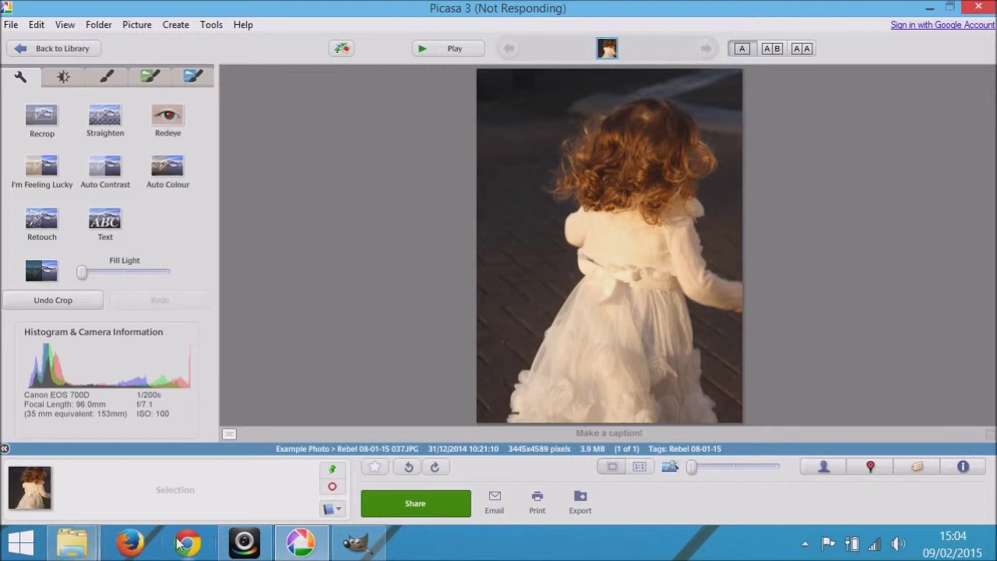
{"action": "left_click", "coordinate": [979, 7]}
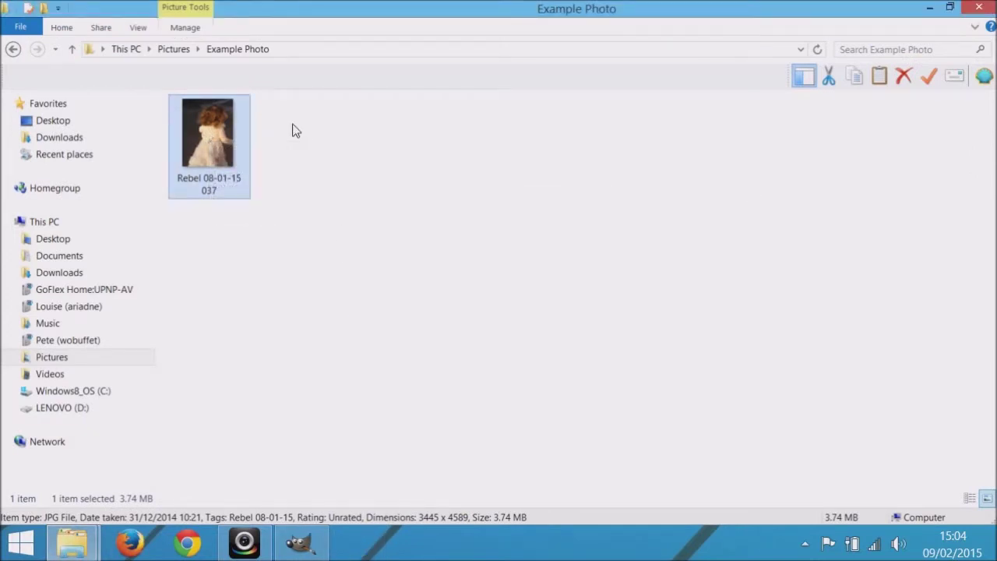
{"action": "right_click", "coordinate": [197, 138]}
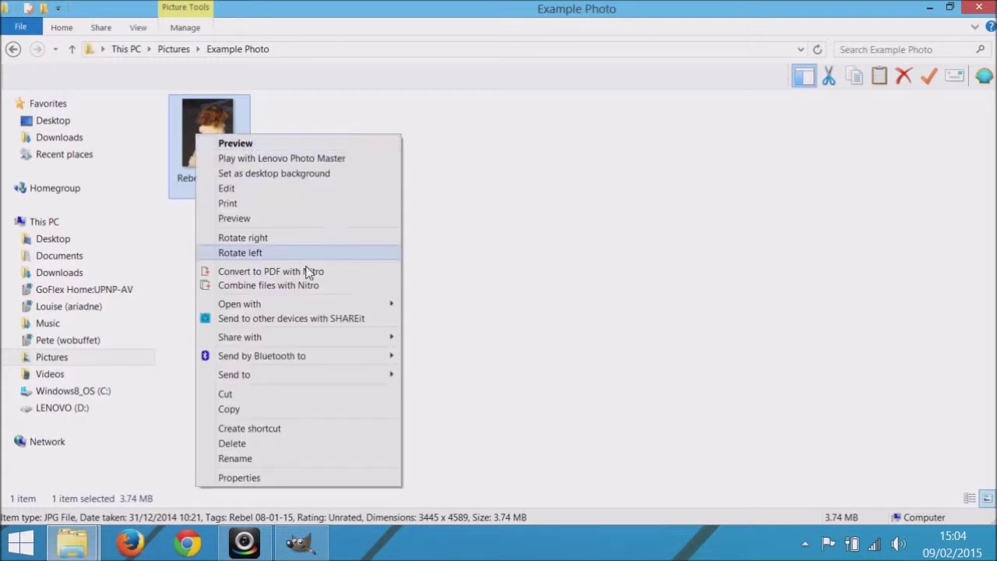
{"action": "left_click", "coordinate": [651, 187]}
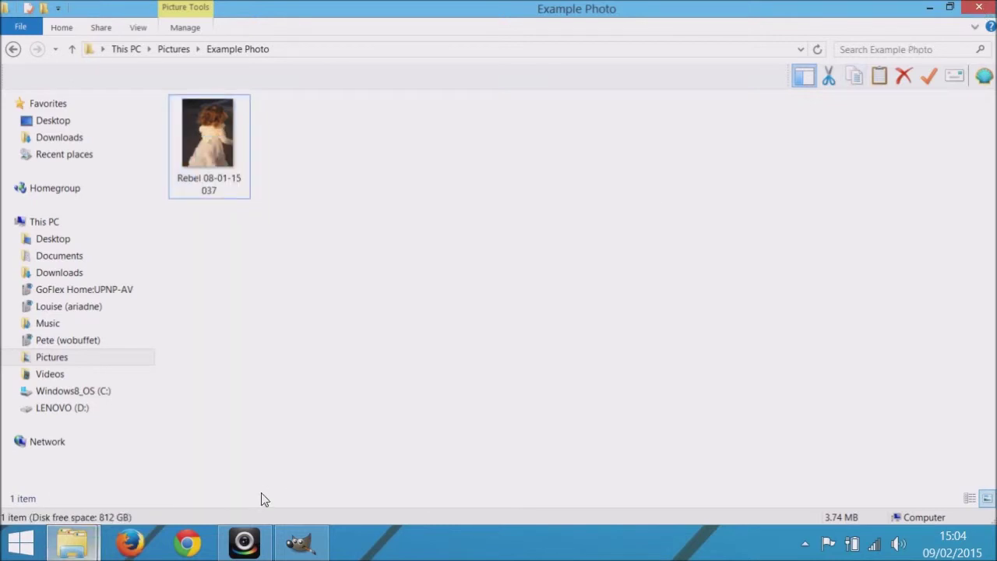
Switch to GIMP and open Rebel 08-01-15 037.JPG from the Example Photo folder.
{"action": "left_click", "coordinate": [325, 549]}
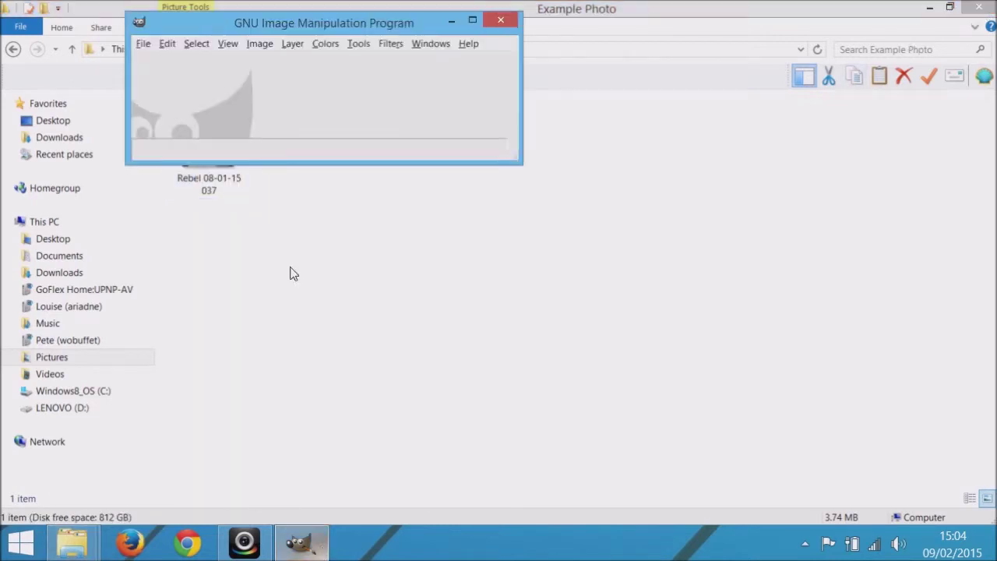
{"action": "left_click", "coordinate": [141, 45]}
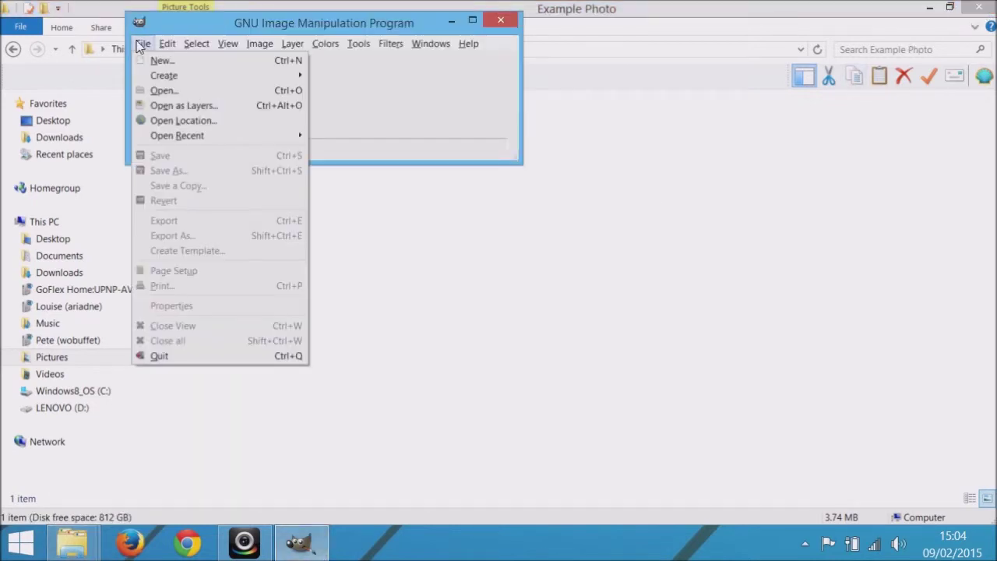
{"action": "left_click", "coordinate": [193, 96]}
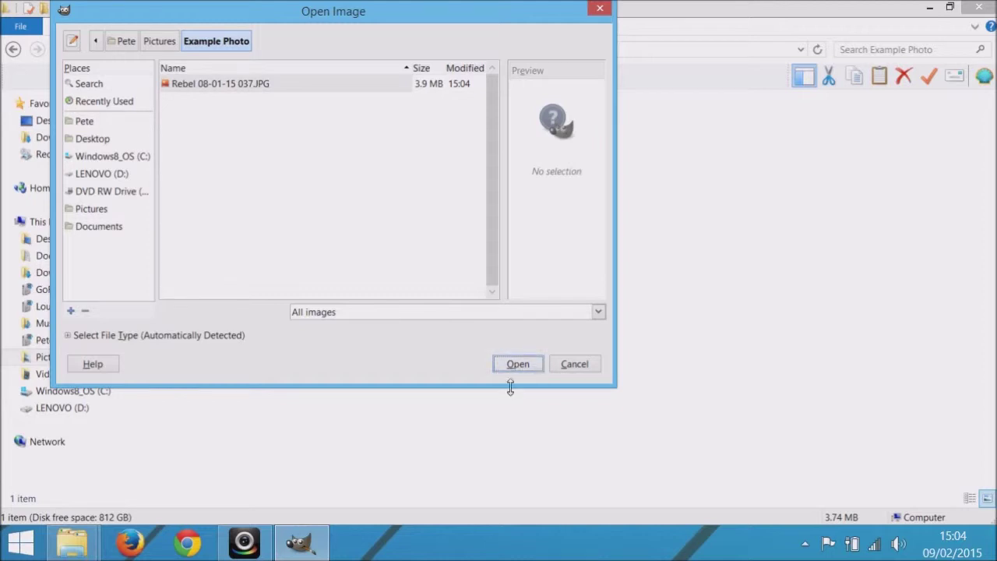
{"action": "left_click", "coordinate": [257, 83]}
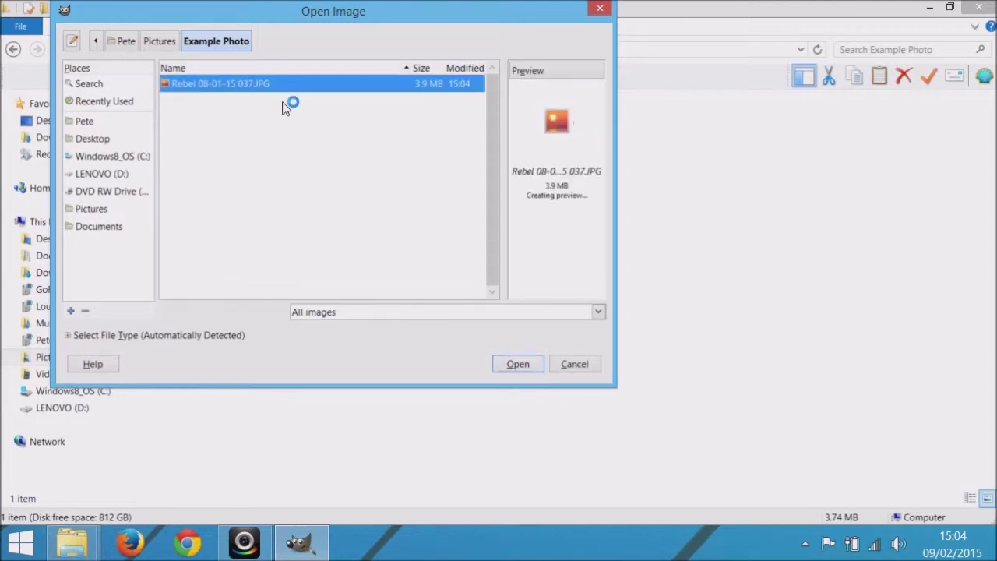
{"action": "left_click", "coordinate": [541, 372]}
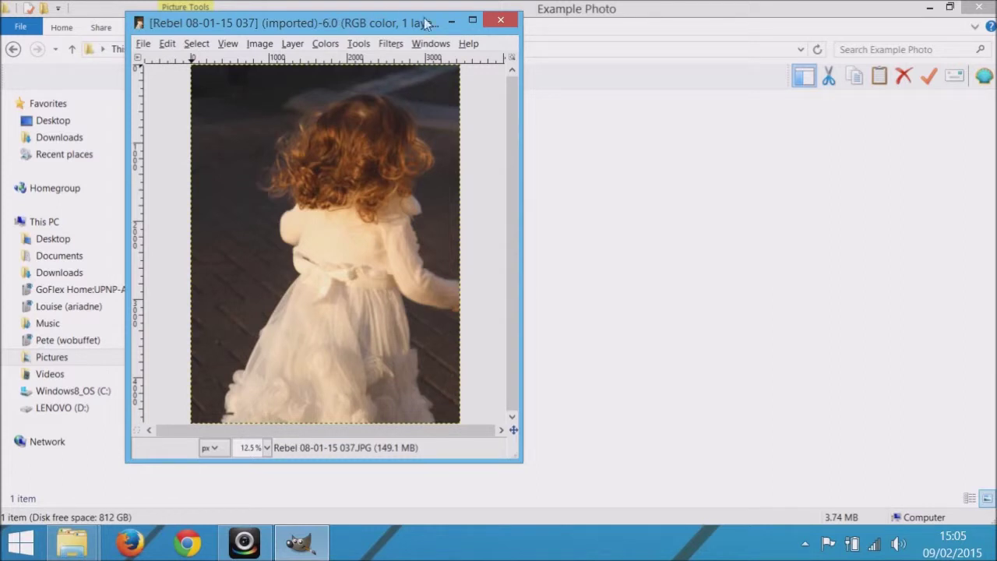
Maximize the image window and add a horizontal guide at 50% of the height.
{"action": "left_click", "coordinate": [472, 20]}
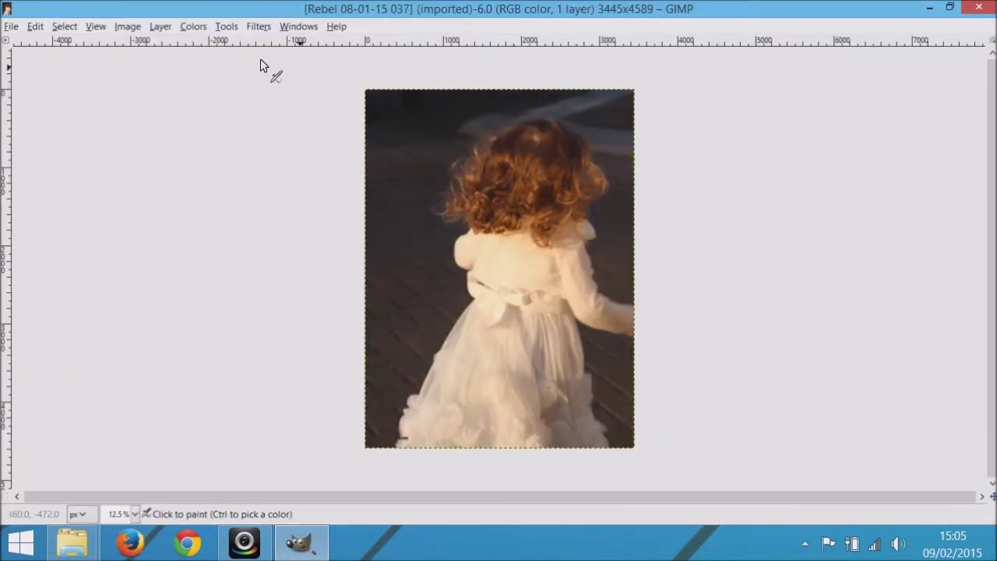
{"action": "left_click", "coordinate": [127, 27]}
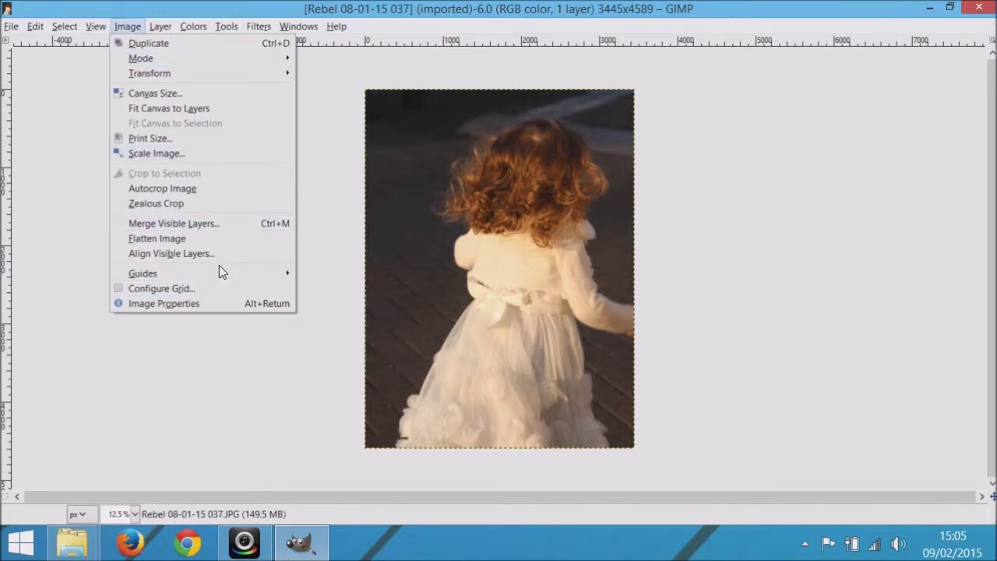
{"action": "mouse_move", "coordinate": [218, 270]}
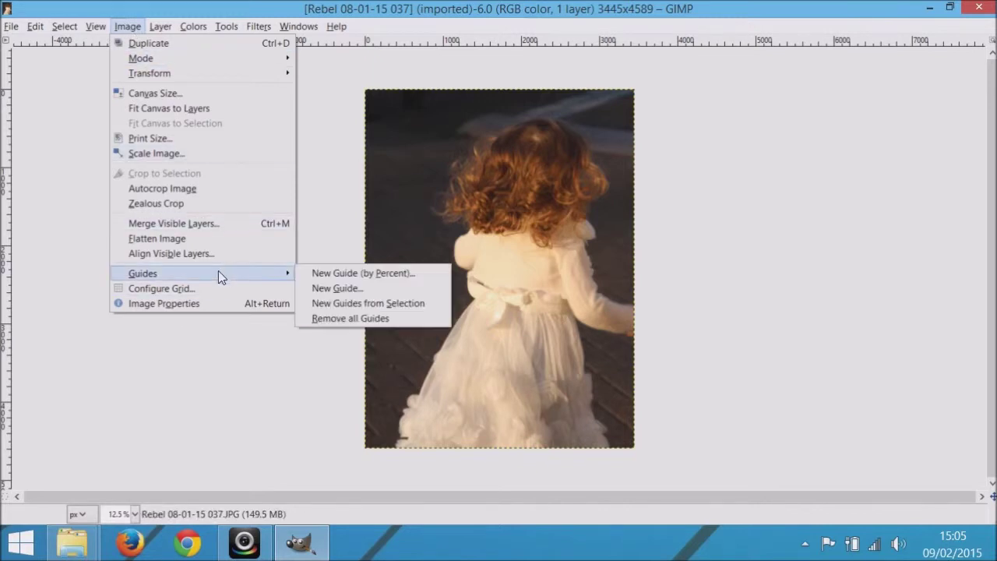
{"action": "left_click", "coordinate": [401, 274]}
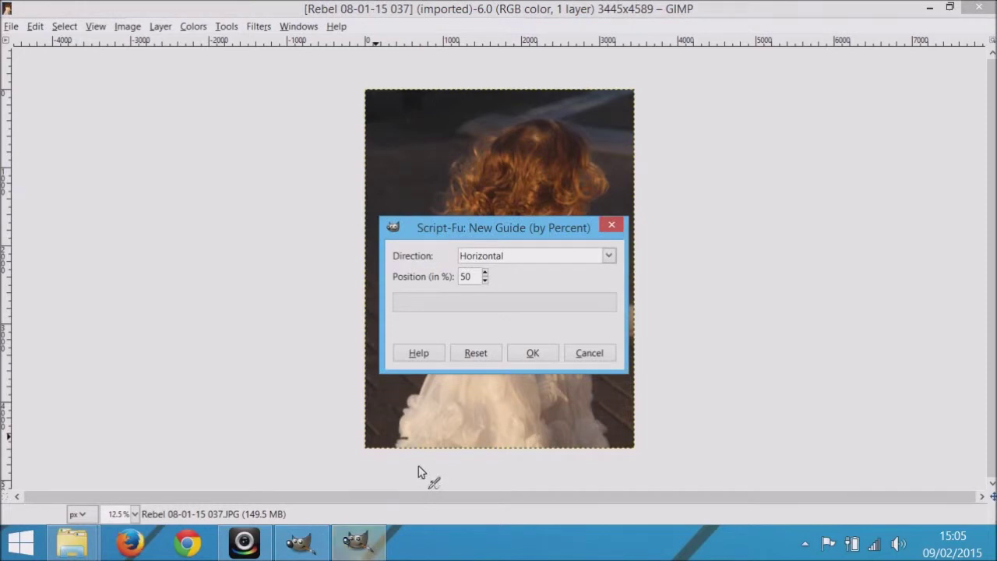
{"action": "left_click", "coordinate": [533, 354]}
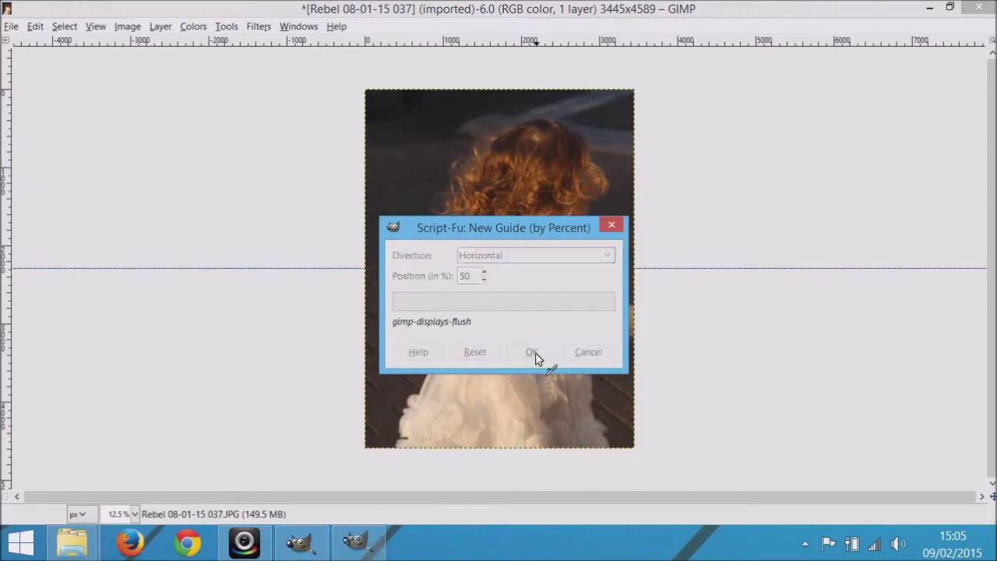
Guillotine the photo into 3445x2294 and 3445x2295 halves.
{"action": "left_click", "coordinate": [127, 26]}
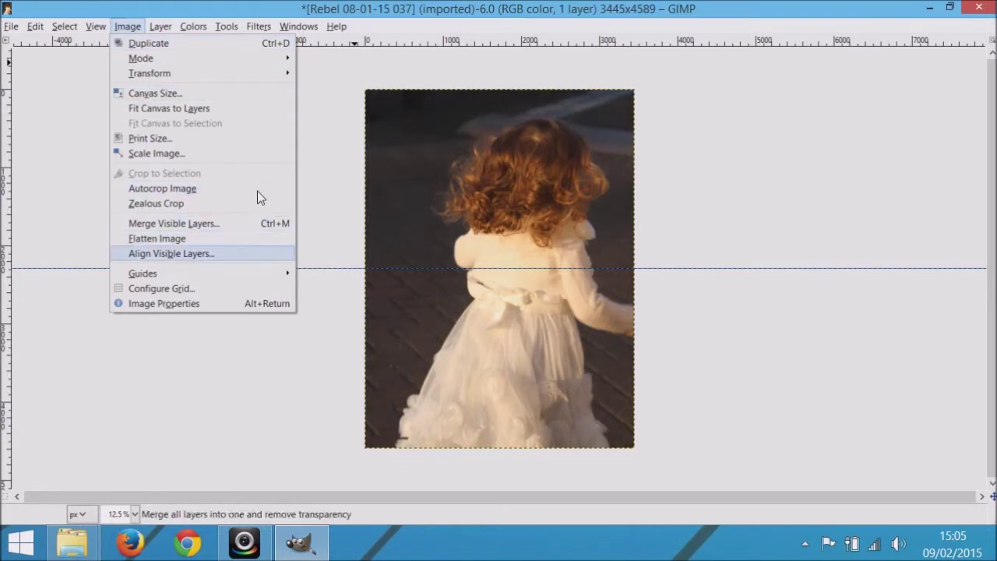
{"action": "mouse_move", "coordinate": [265, 70]}
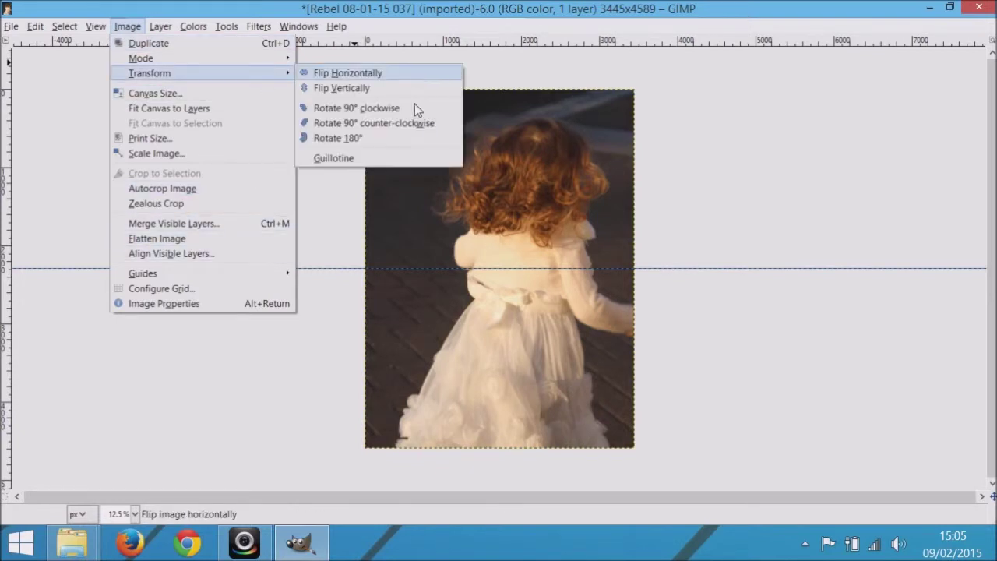
{"action": "left_click", "coordinate": [411, 158]}
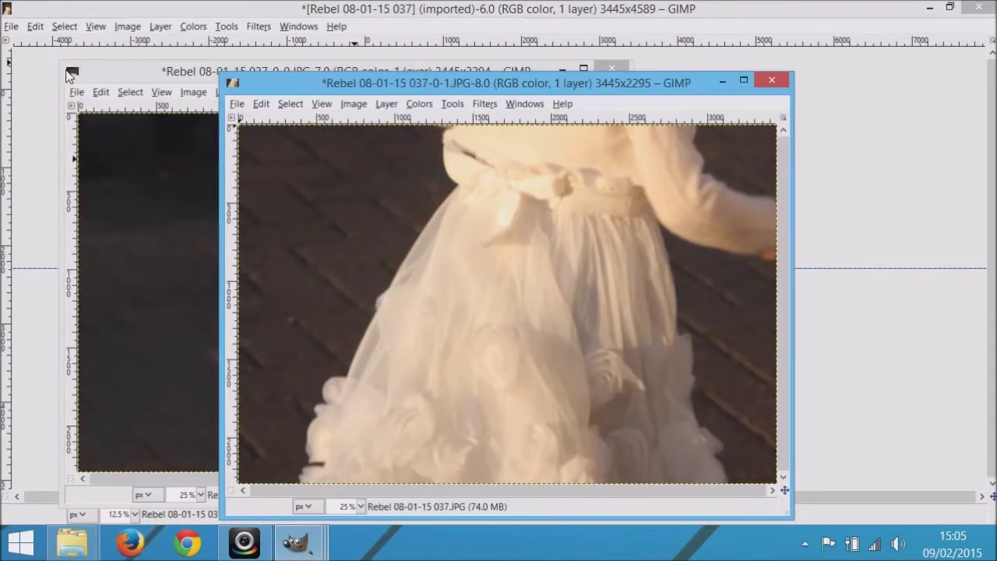
{"action": "left_click", "coordinate": [147, 76]}
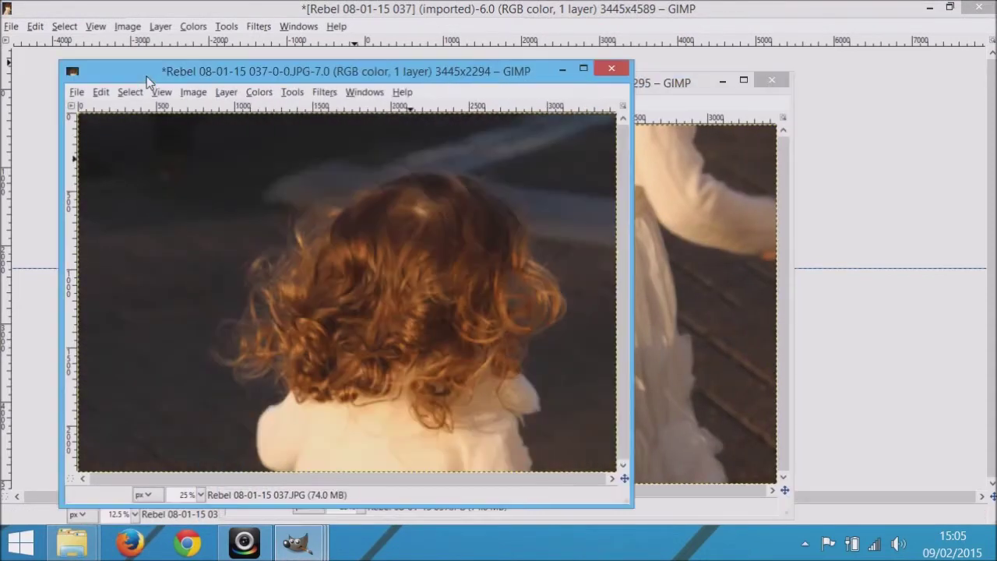
{"action": "left_click", "coordinate": [76, 92]}
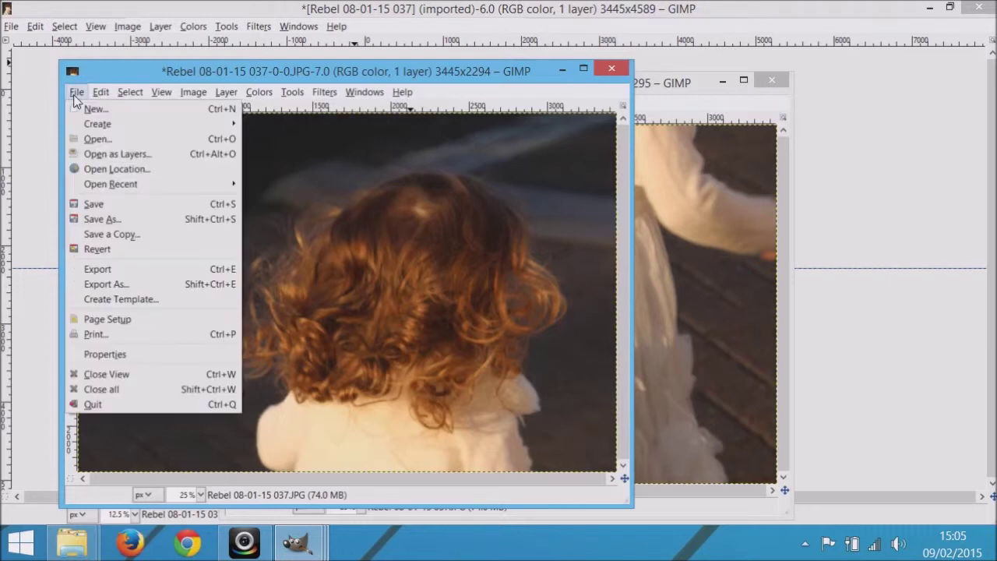
{"action": "left_click", "coordinate": [168, 284]}
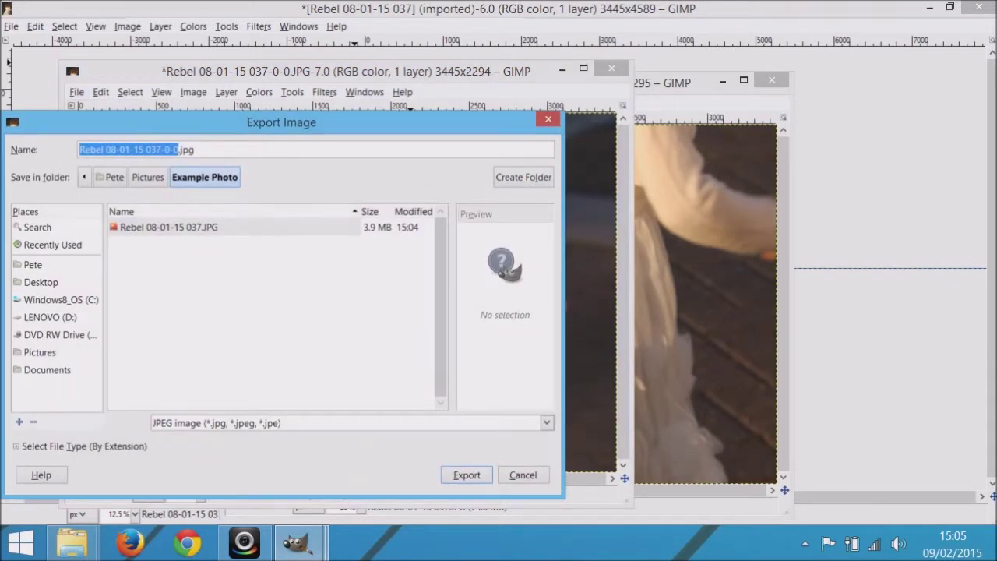
{"action": "left_click", "coordinate": [452, 473]}
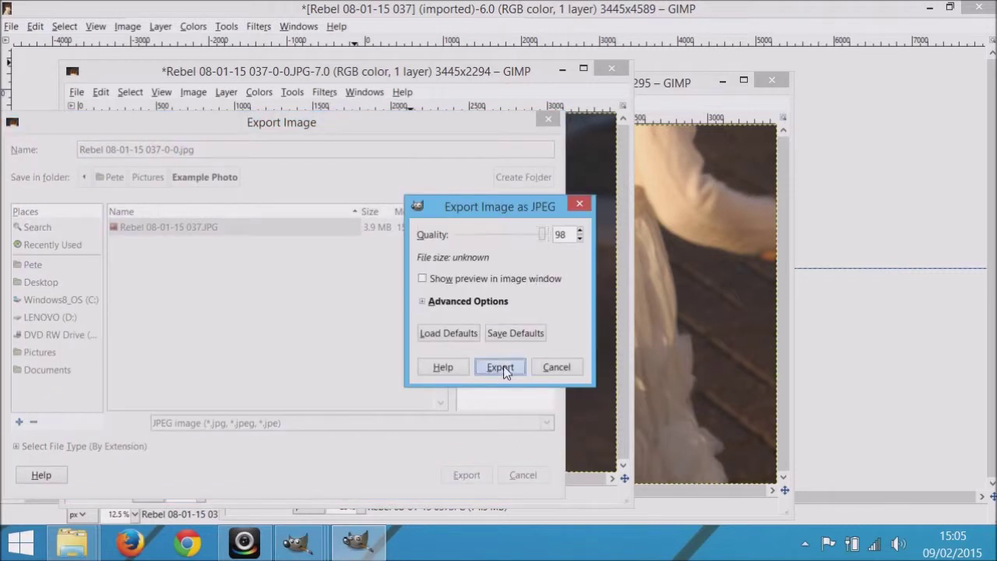
{"action": "left_click", "coordinate": [503, 367]}
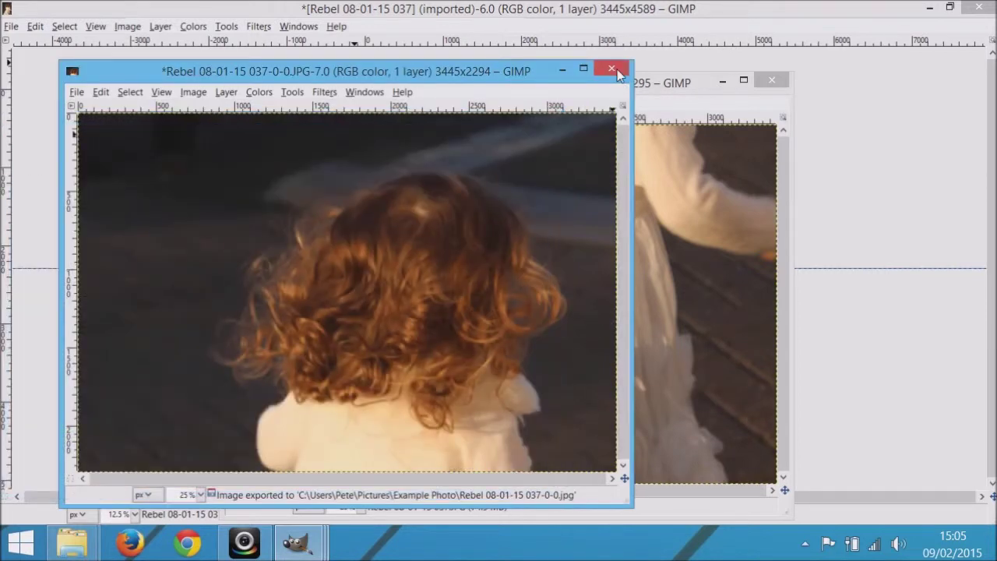
{"action": "left_click", "coordinate": [612, 69]}
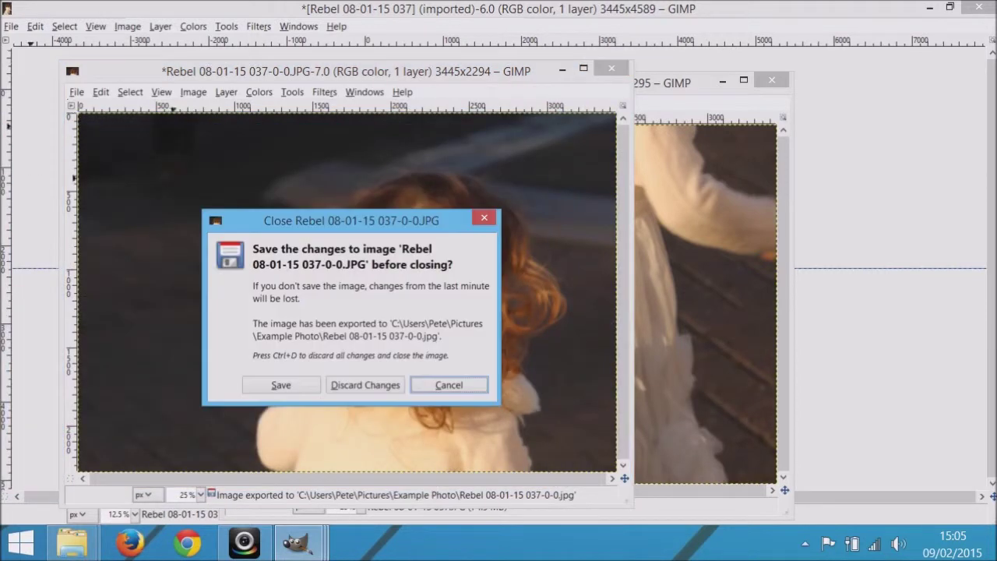
{"action": "left_click", "coordinate": [365, 385]}
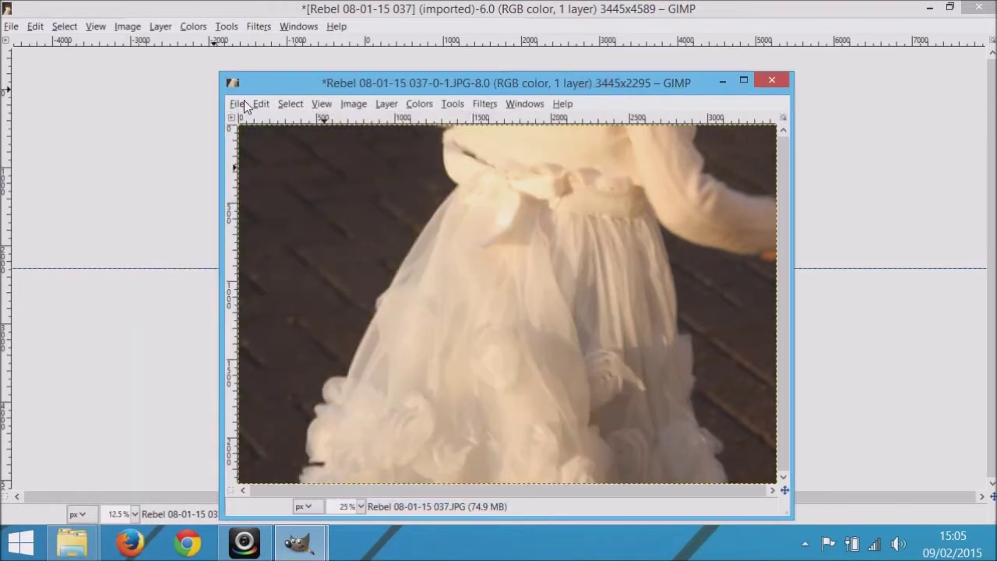
{"action": "left_click", "coordinate": [242, 102]}
{"action": "left_click", "coordinate": [312, 300]}
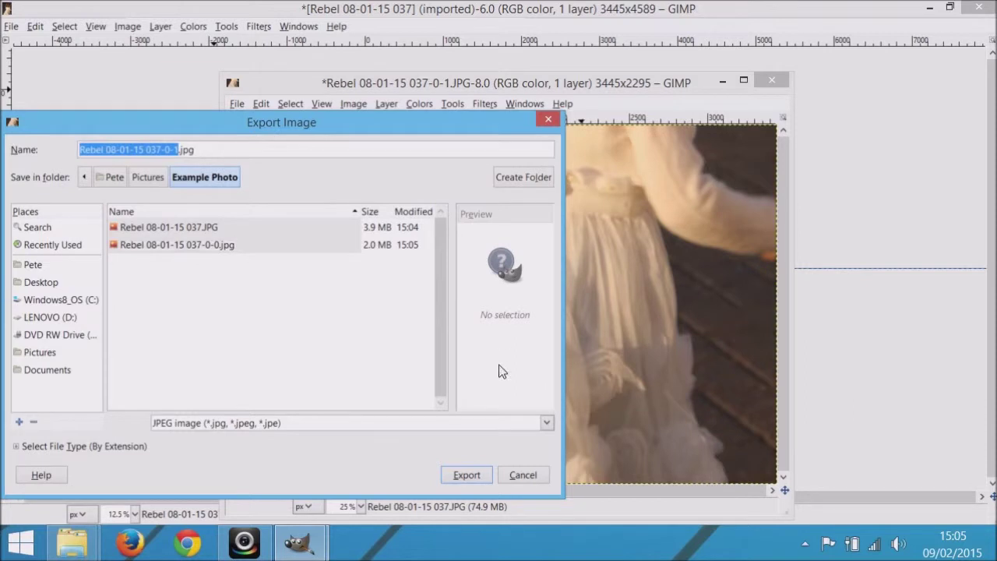
{"action": "left_click", "coordinate": [468, 475]}
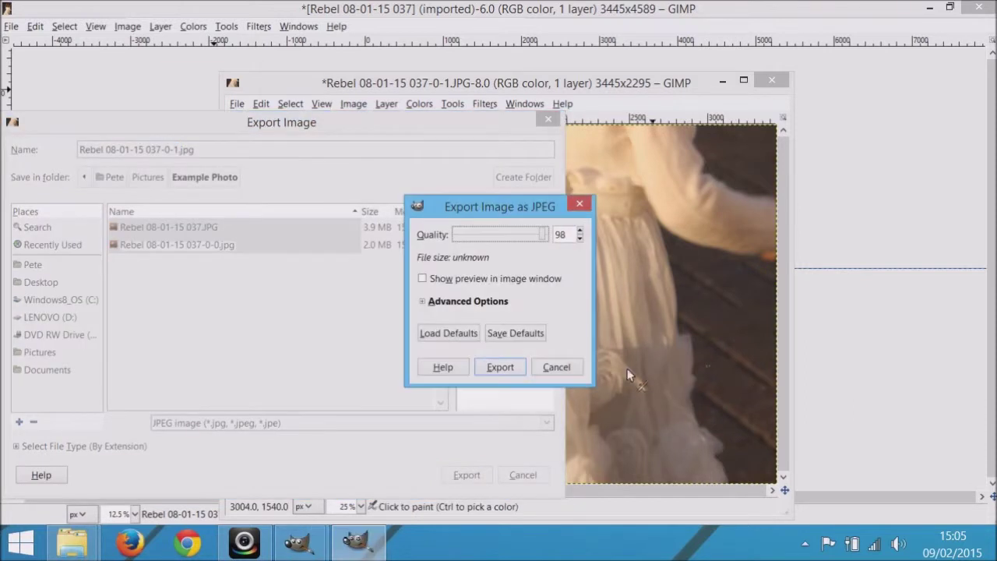
{"action": "left_click", "coordinate": [524, 365]}
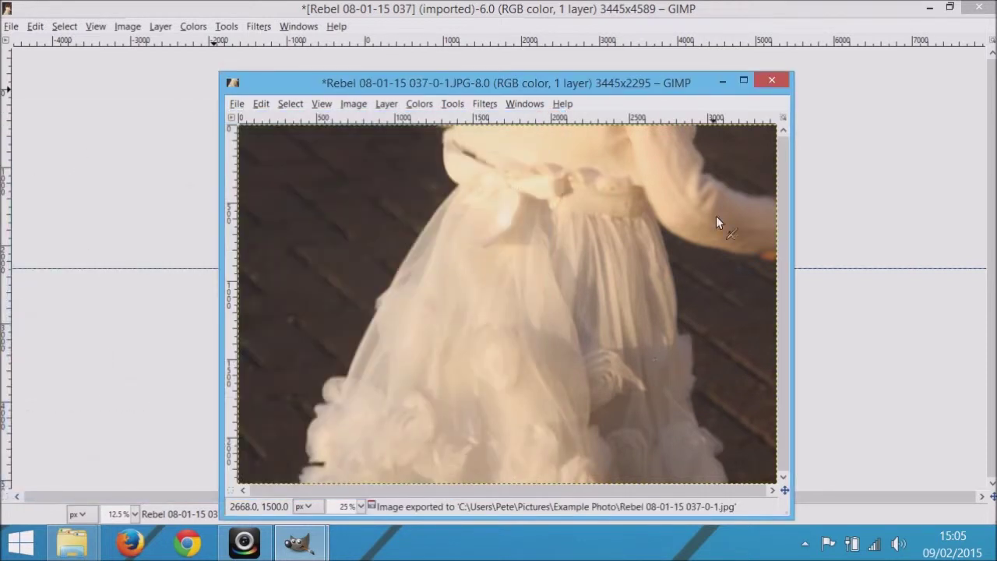
Close the bottom half and original unsaved, quit GIMP, and select the original in Explorer.
{"action": "left_click", "coordinate": [772, 83]}
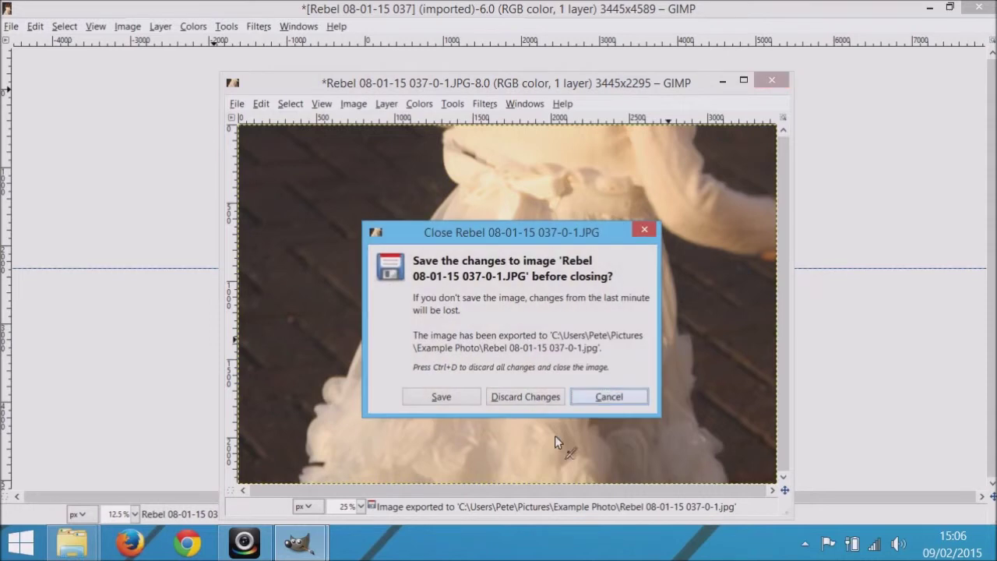
{"action": "left_click", "coordinate": [526, 396]}
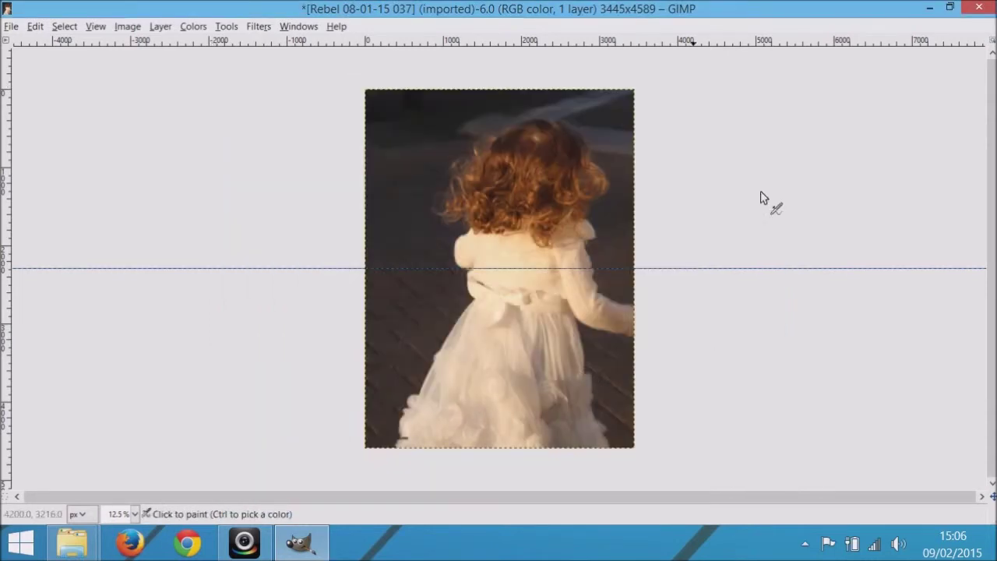
{"action": "left_click", "coordinate": [980, 8]}
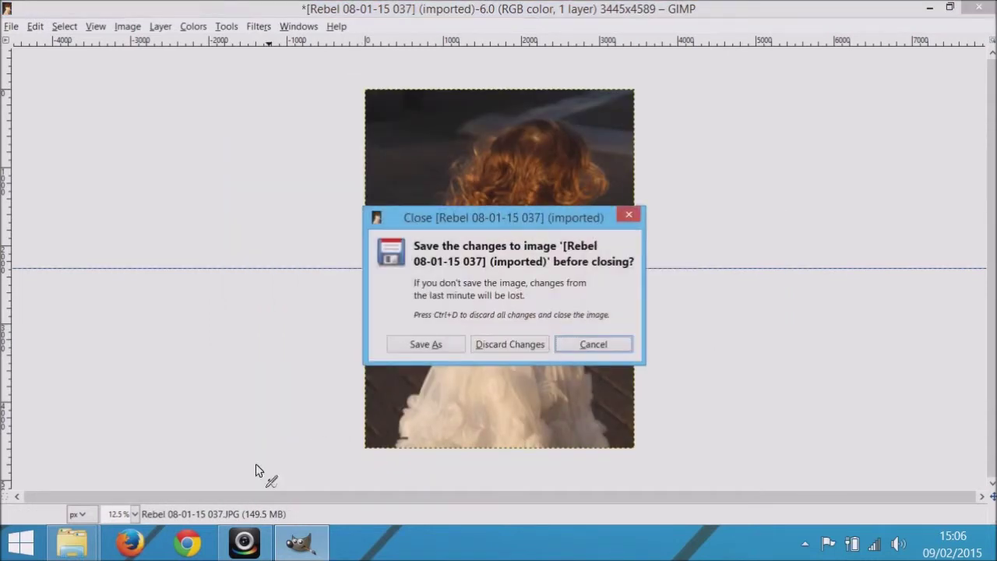
{"action": "left_click", "coordinate": [538, 350]}
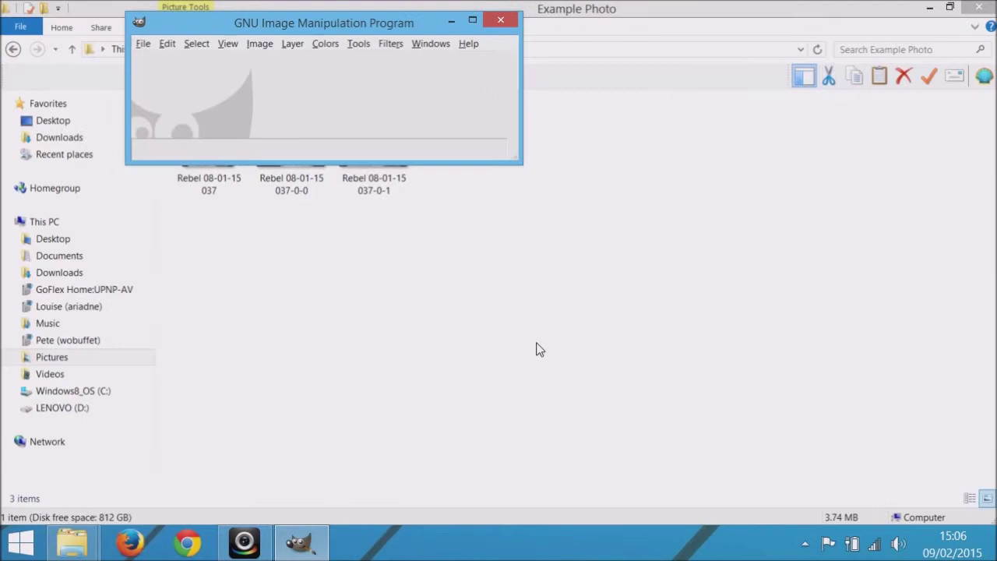
{"action": "left_click", "coordinate": [501, 21]}
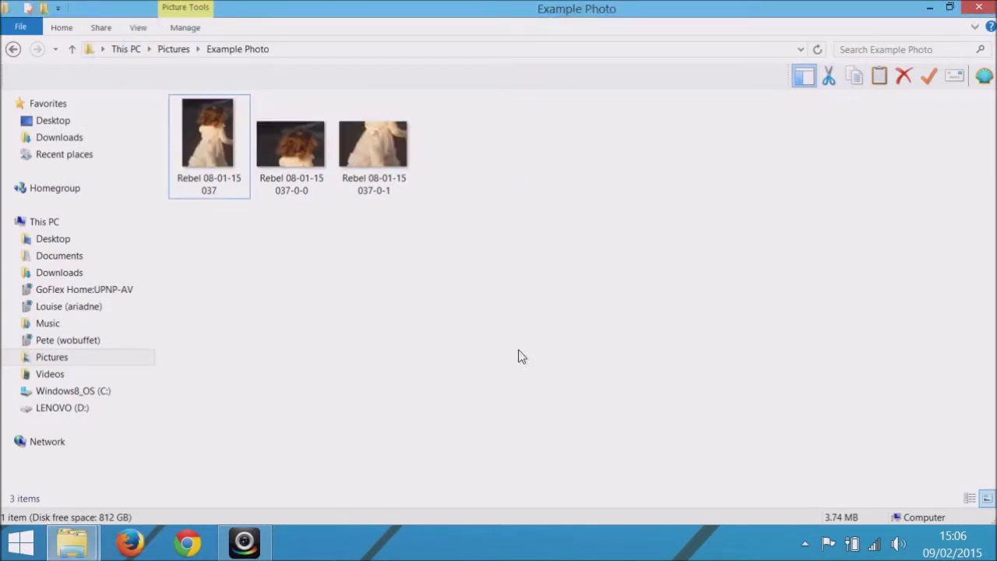
{"action": "left_click", "coordinate": [207, 139]}
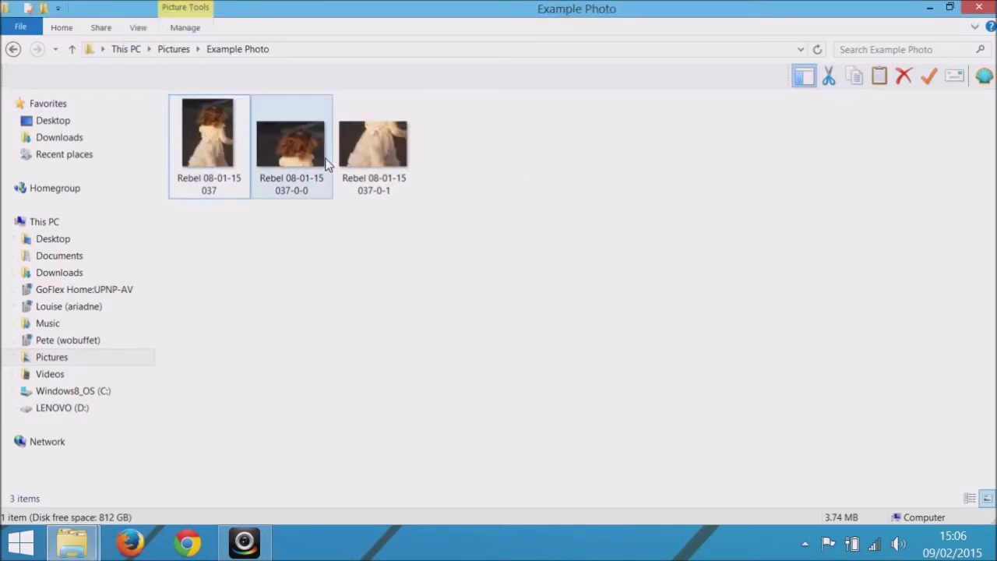
{"action": "double_click", "coordinate": [303, 136]}
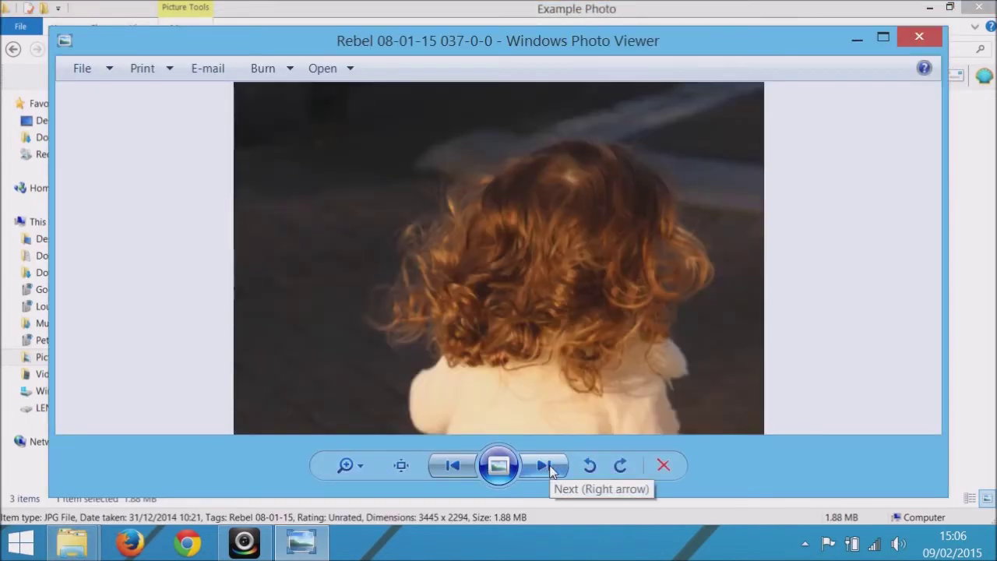
{"action": "left_click", "coordinate": [546, 466]}
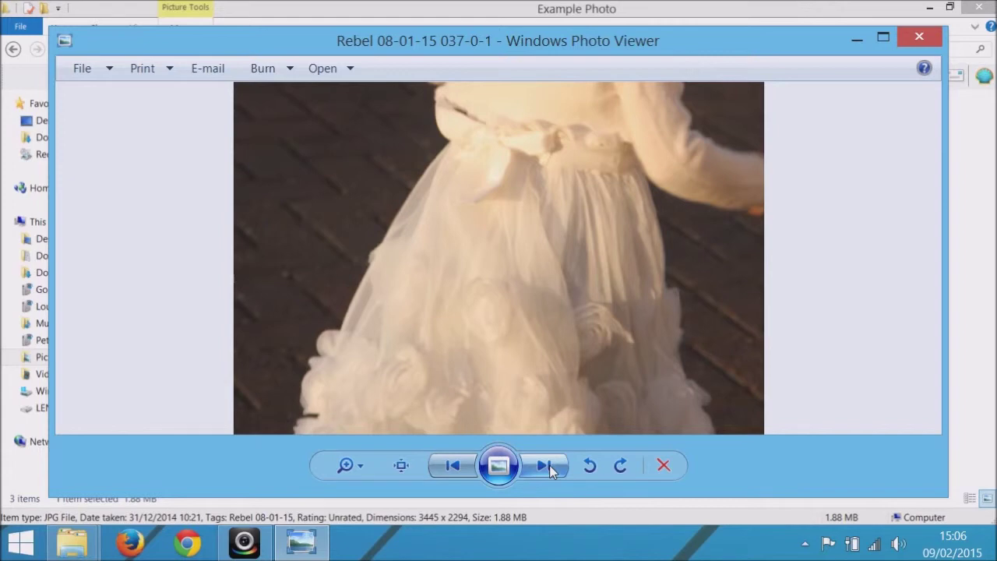
{"action": "left_click", "coordinate": [923, 38]}
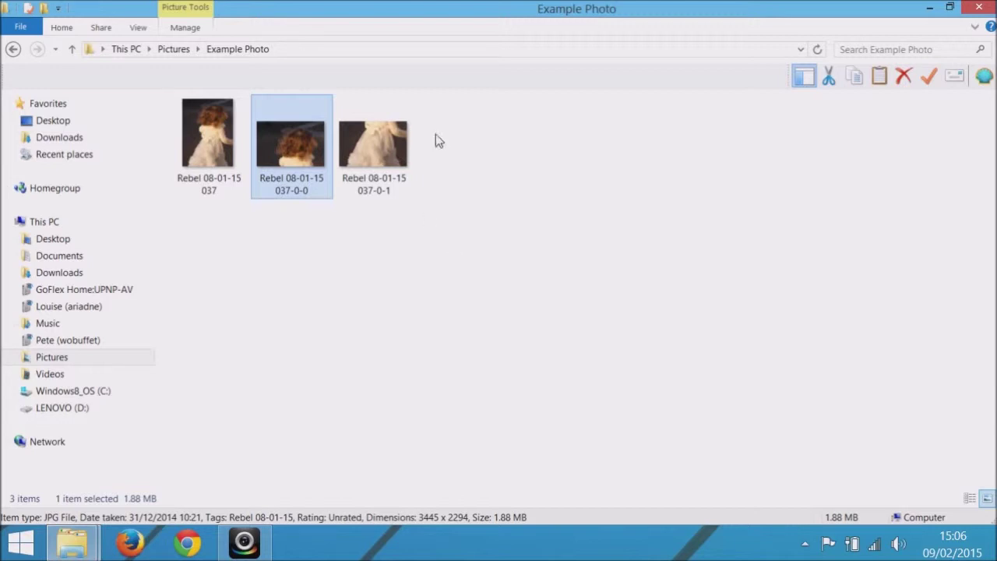
{"action": "mouse_move", "coordinate": [371, 136]}
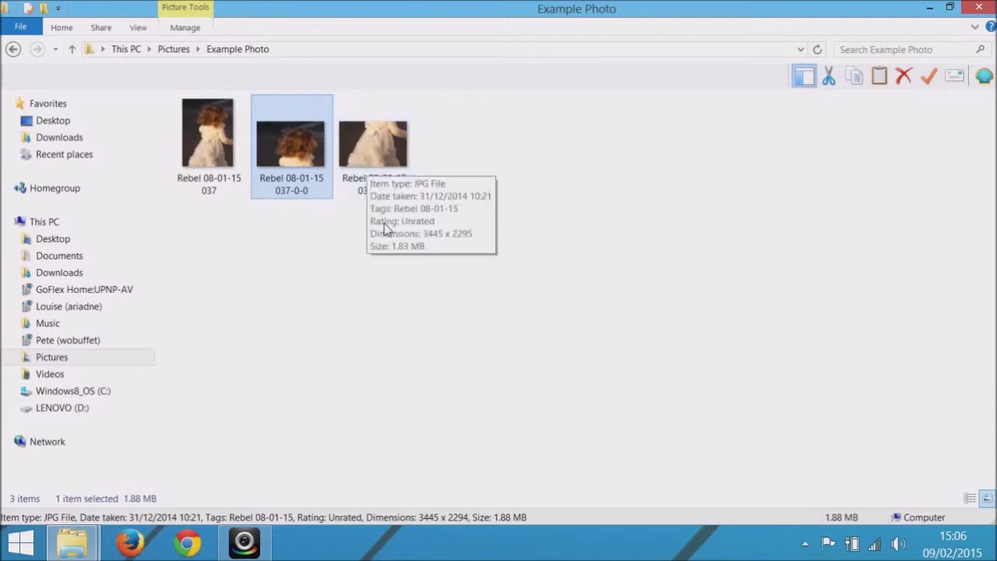